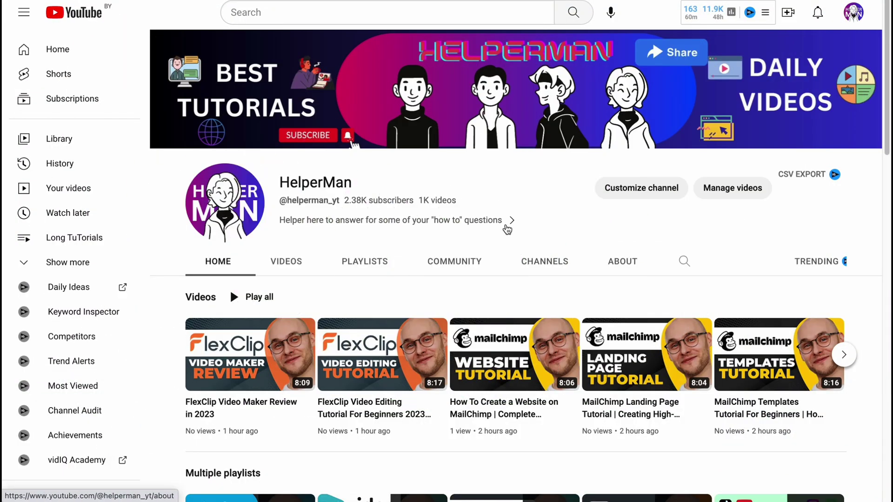
# Step: Open the channel's branding customization and examine the size, file size, format and guideline requirements for the profile picture
pyautogui.click(638, 188)
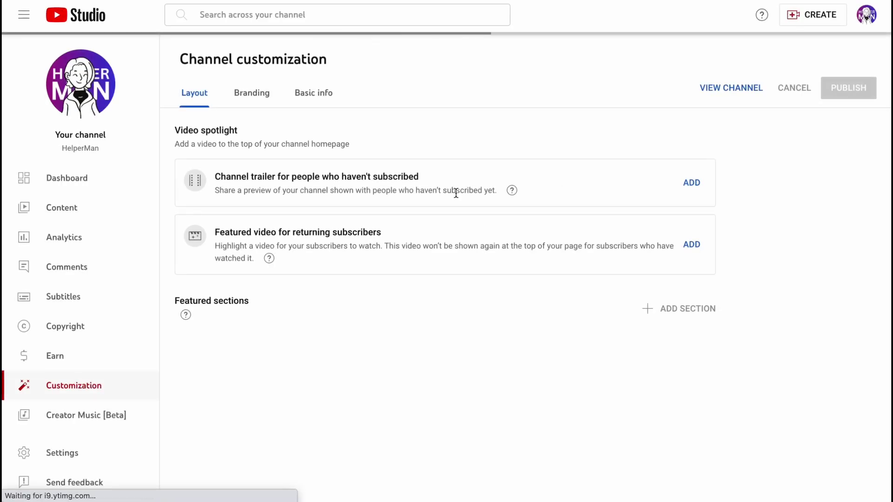
pyautogui.click(261, 101)
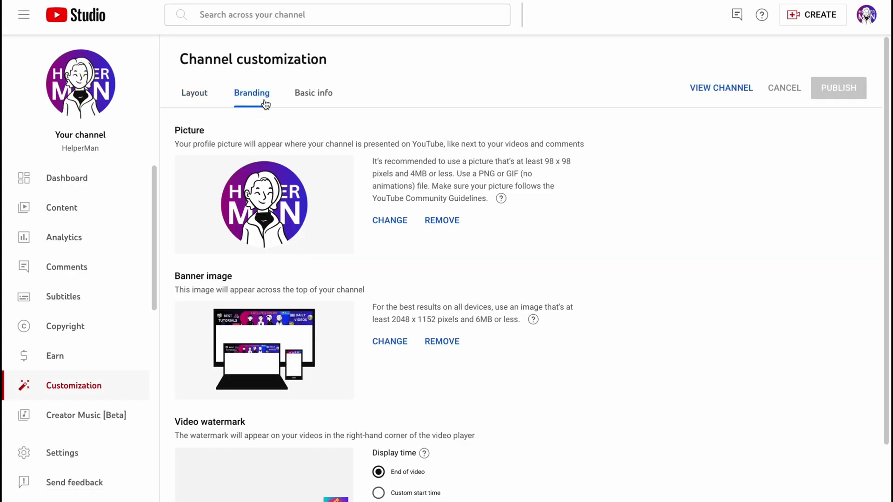
pyautogui.moveTo(176, 128); pyautogui.dragTo(643, 158)
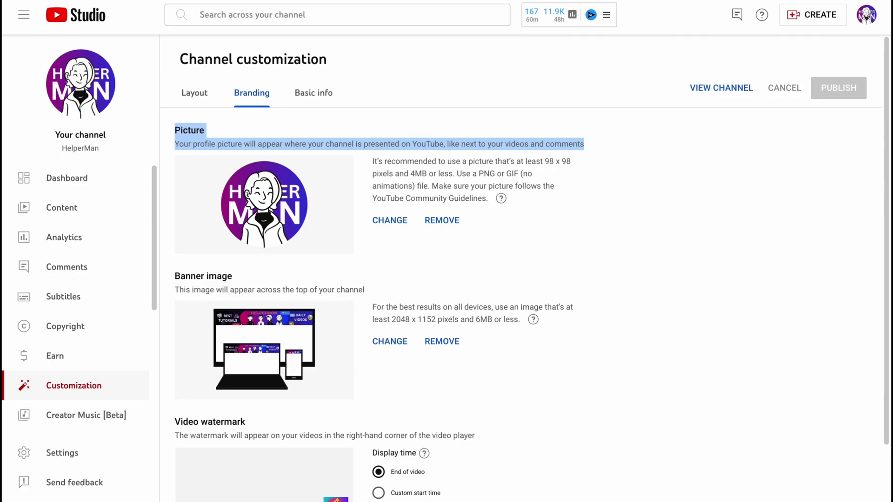
pyautogui.moveTo(372, 161); pyautogui.dragTo(646, 133)
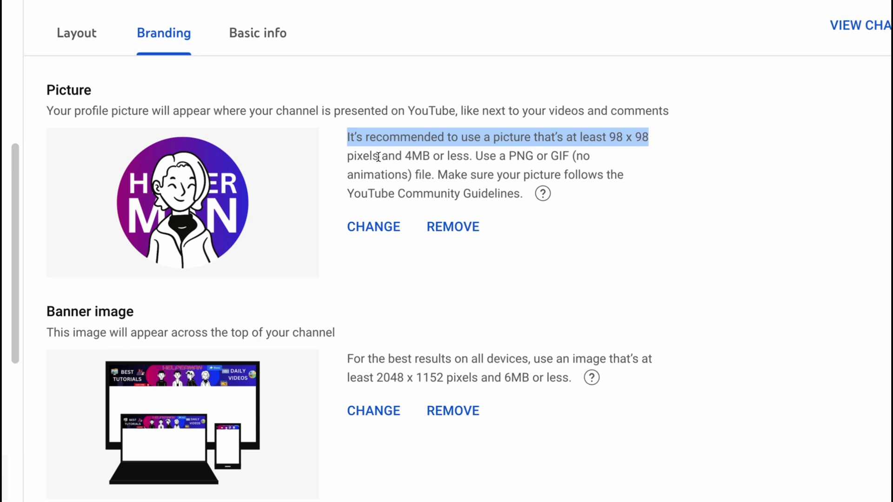
pyautogui.moveTo(397, 155); pyautogui.dragTo(470, 151)
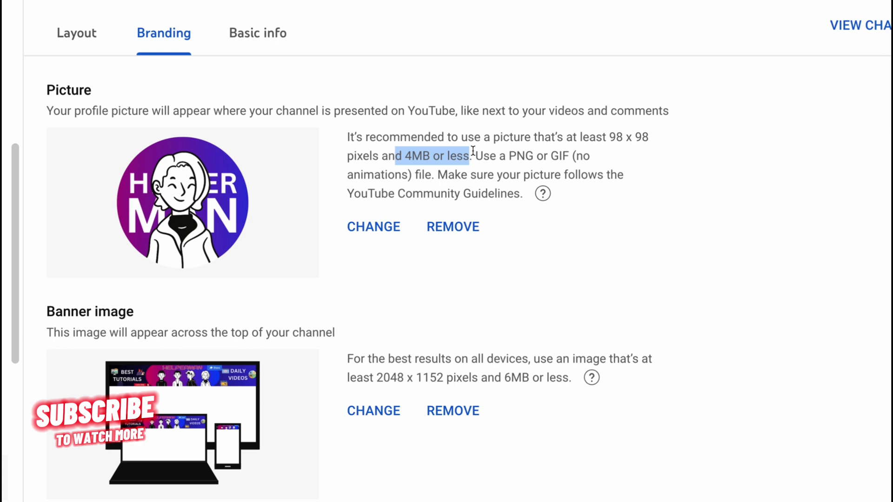
pyautogui.moveTo(476, 155); pyautogui.dragTo(572, 160)
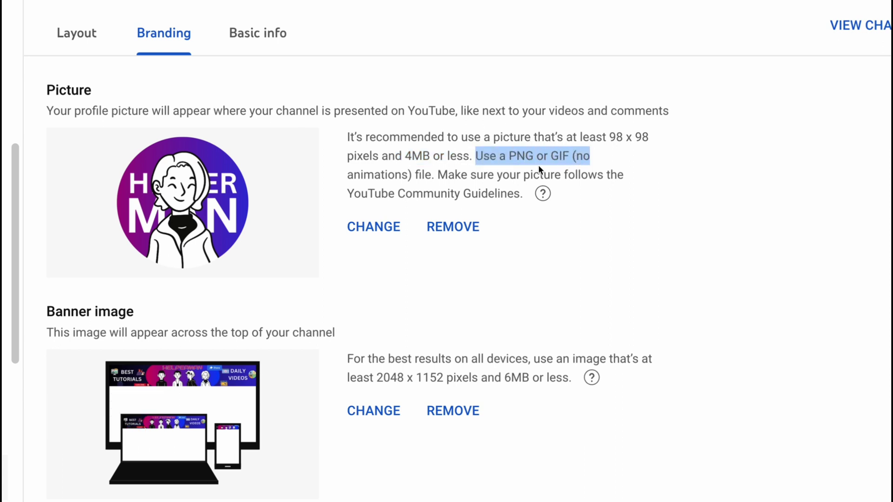
pyautogui.moveTo(436, 177); pyautogui.dragTo(623, 173)
pyautogui.click(494, 281)
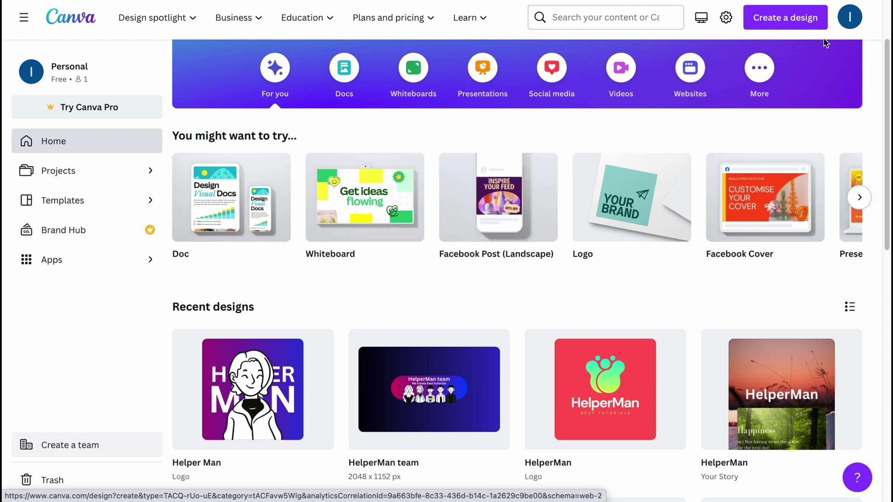
# Step: In Canva, create a blank Instagram Post (Square) design of 1080 x 1080 px
pyautogui.click(797, 24)
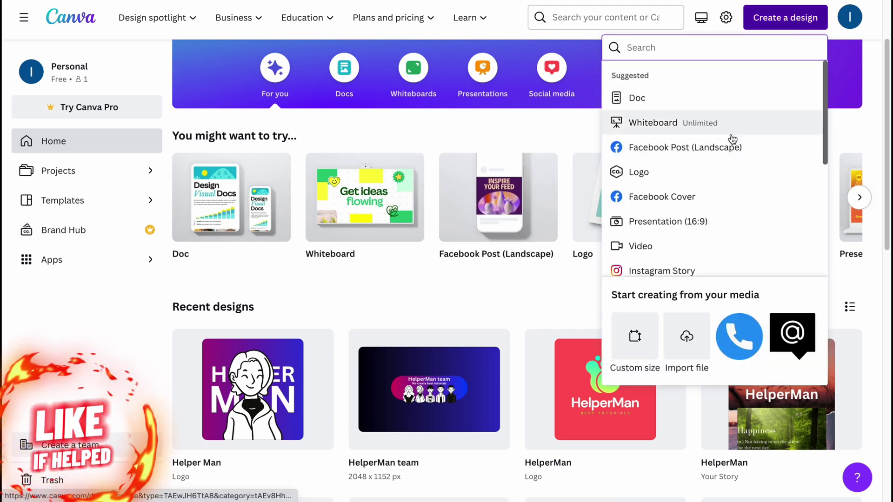
pyautogui.scroll(-1, 731, 139)
pyautogui.scroll(-5, 732, 142)
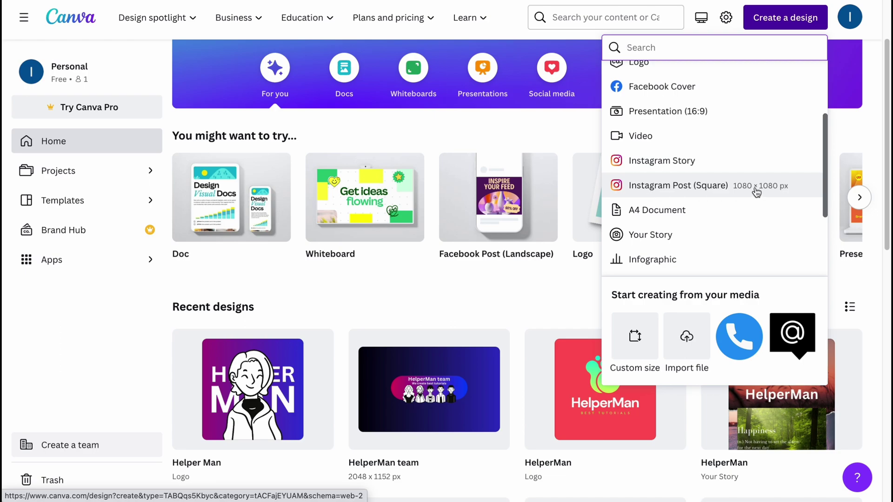
pyautogui.click(717, 190)
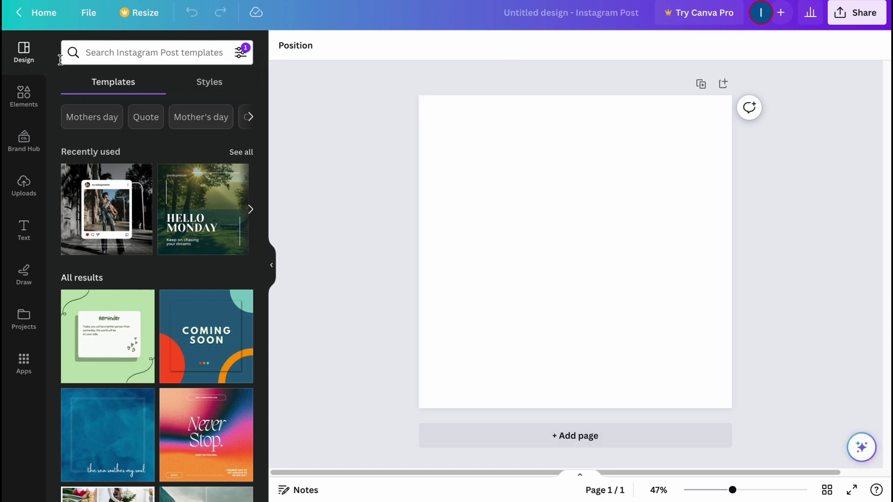
# Step: Examine the available post templates and look through the elements, brand, uploads, text, drawing and projects resources
pyautogui.click(24, 55)
pyautogui.scroll(-6, 152, 211)
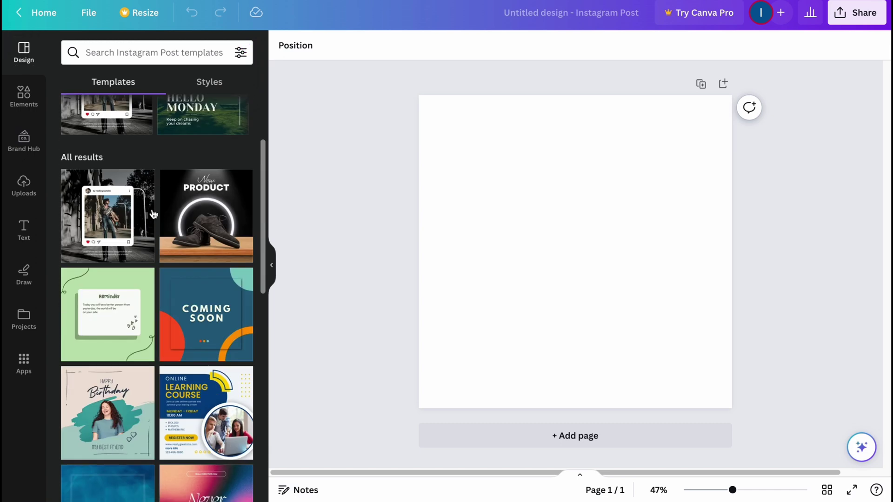
pyautogui.scroll(-3, 151, 212)
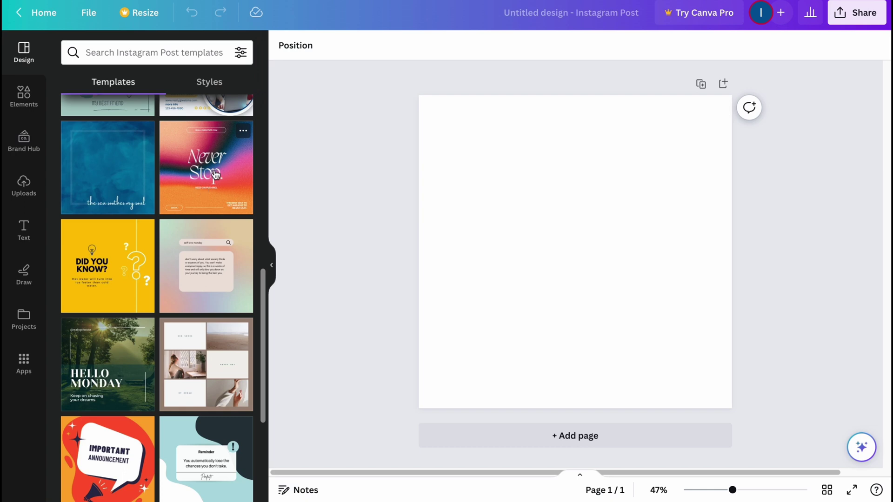
pyautogui.click(20, 96)
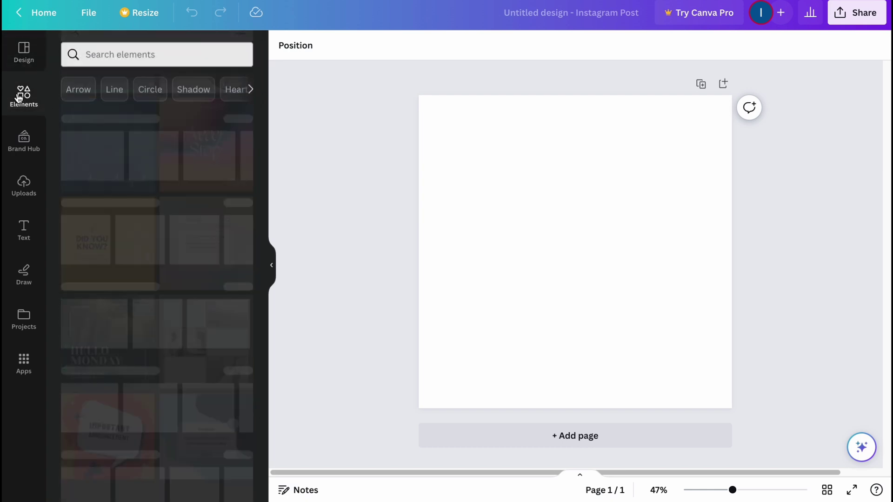
pyautogui.click(21, 145)
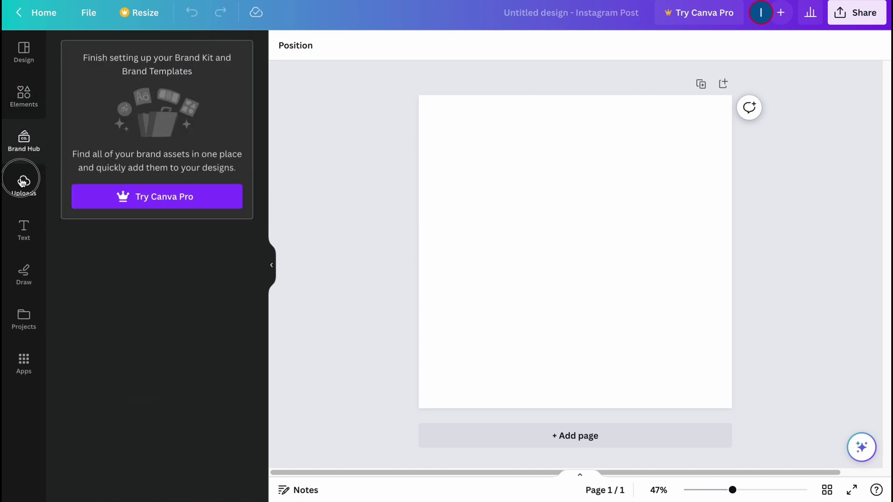
pyautogui.click(23, 182)
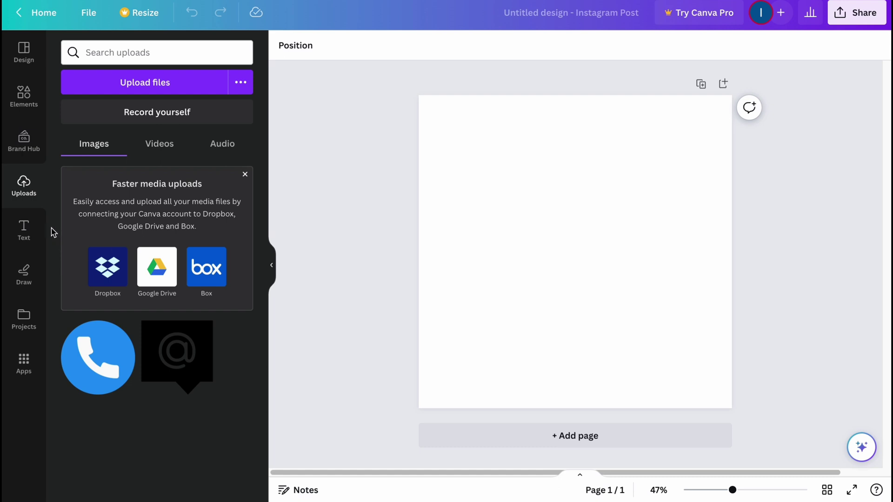
pyautogui.click(28, 230)
pyautogui.click(27, 277)
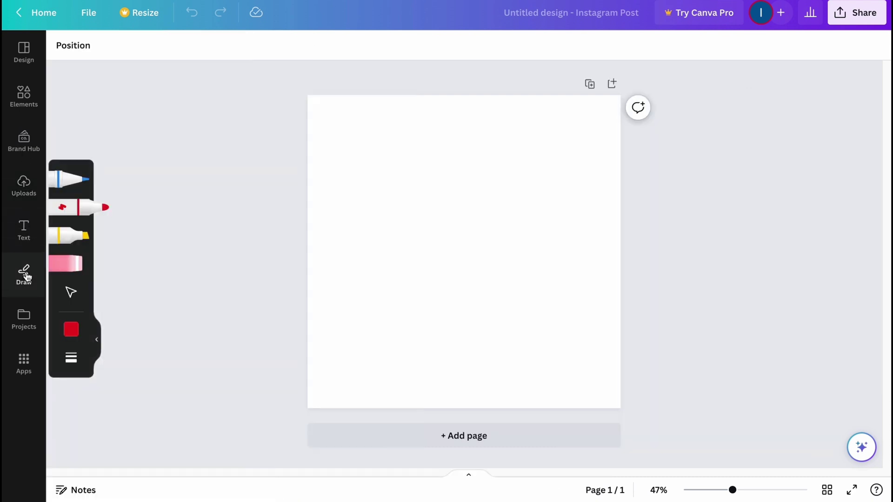
pyautogui.click(30, 320)
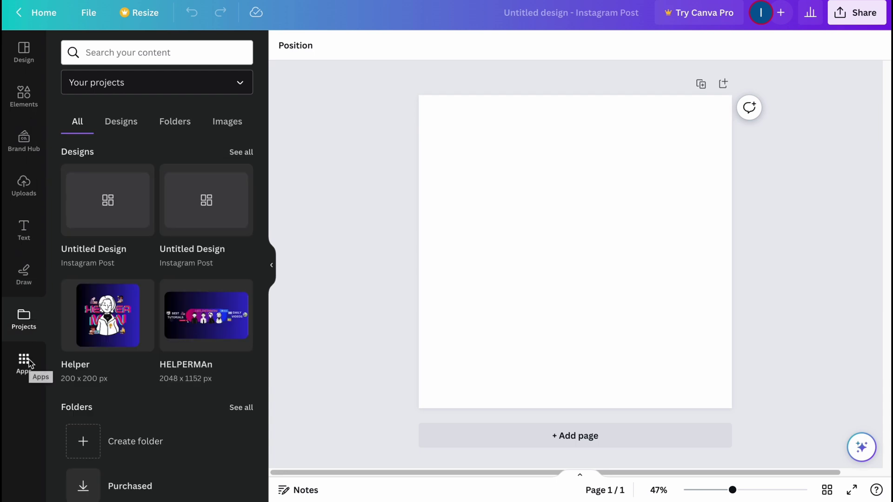
pyautogui.click(21, 63)
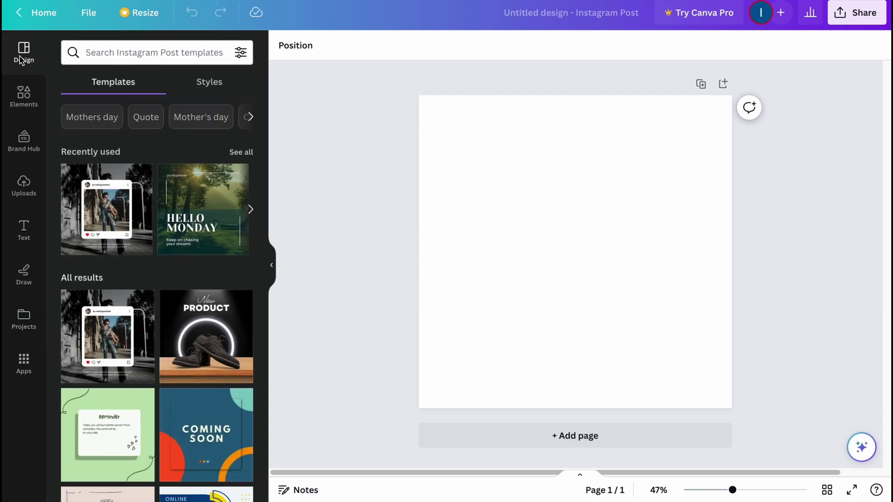
# Step: Try solid yellow and purple as the page background and settle on the black-to-dark-blue gradient
pyautogui.click(516, 179)
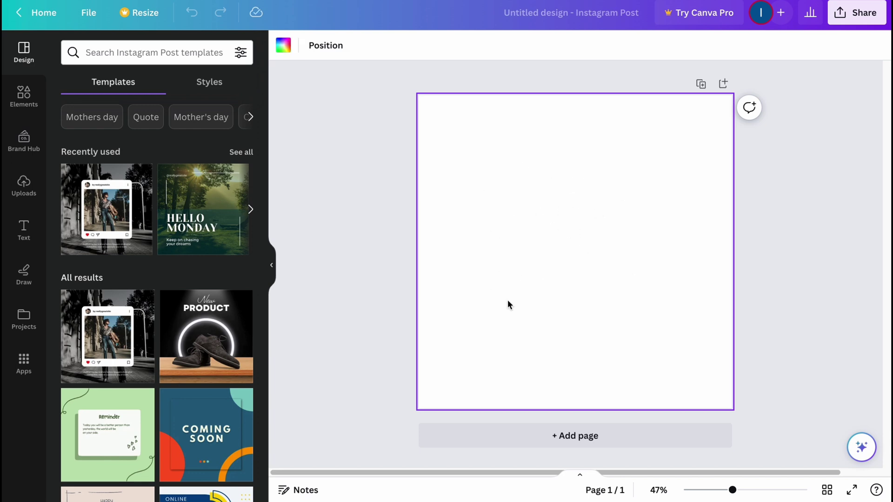
pyautogui.click(284, 46)
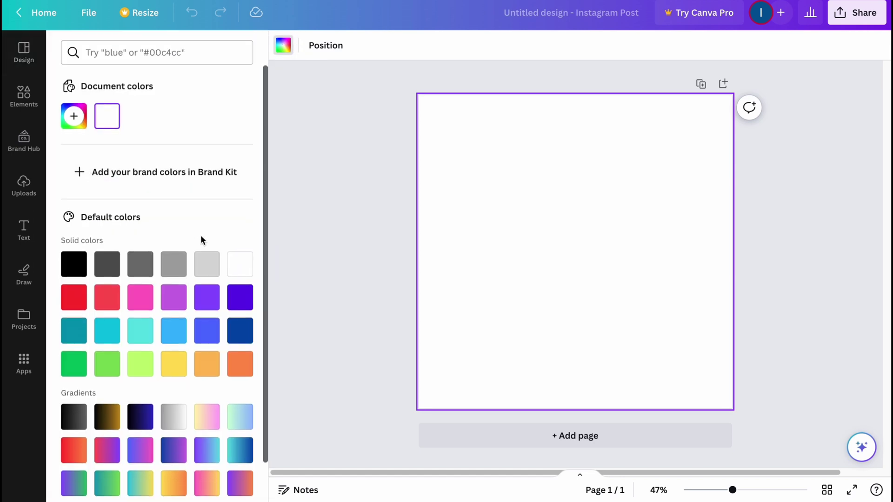
pyautogui.scroll(-1, 200, 235)
pyautogui.click(167, 319)
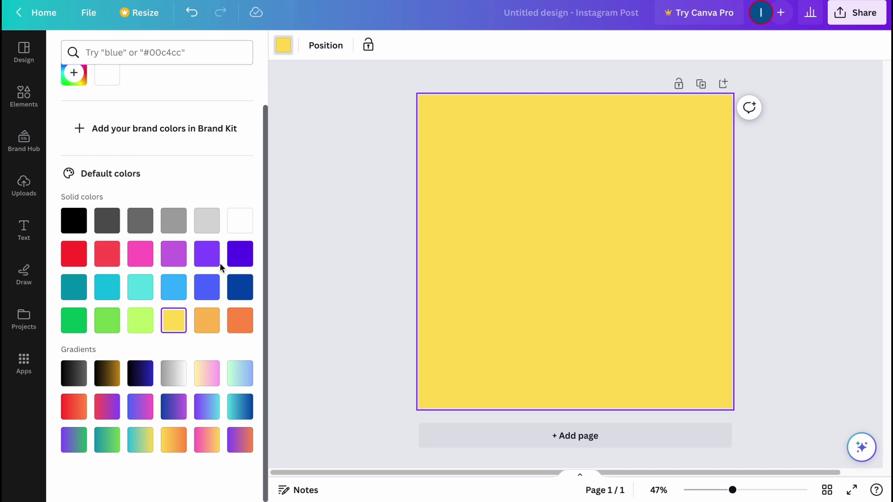
pyautogui.click(174, 250)
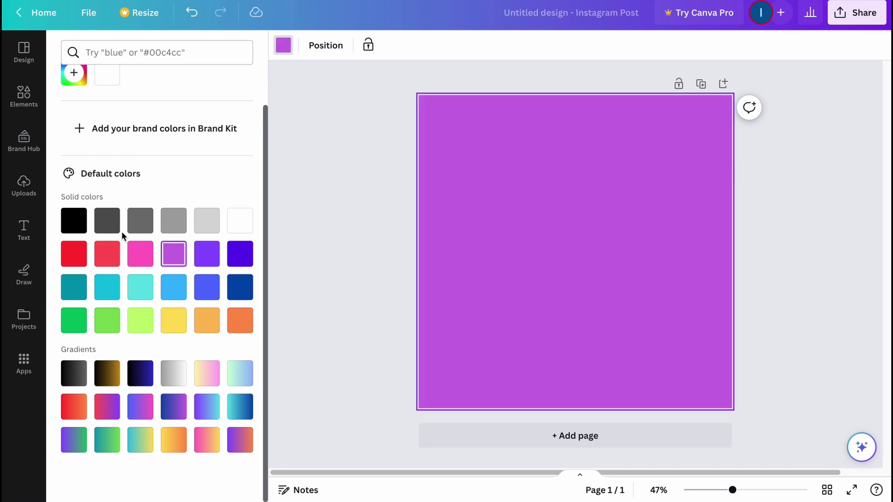
pyautogui.click(142, 381)
pyautogui.click(140, 405)
pyautogui.click(142, 373)
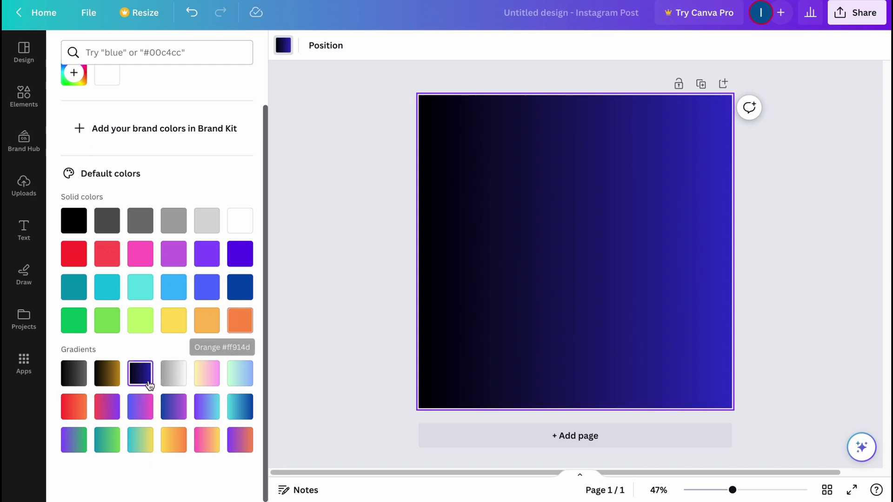
pyautogui.press('Escape')
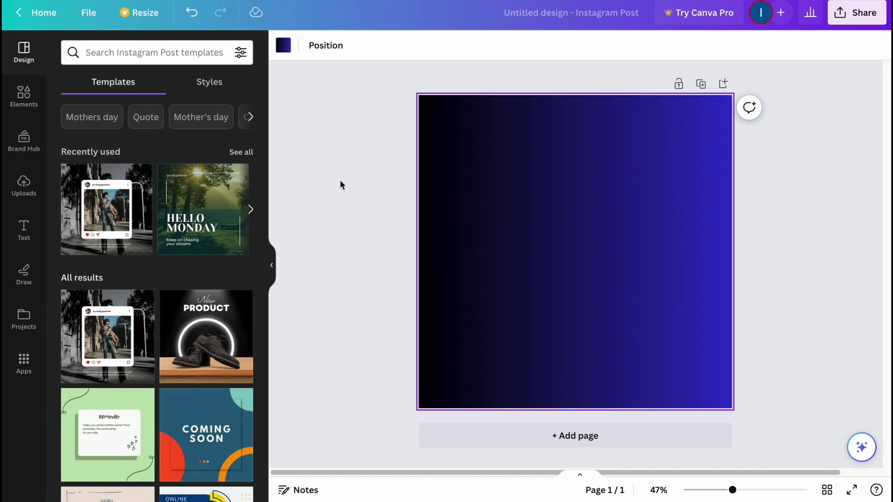
# Step: Add two copies of the recently used RETRO text style to the page, one above the other
pyautogui.click(25, 232)
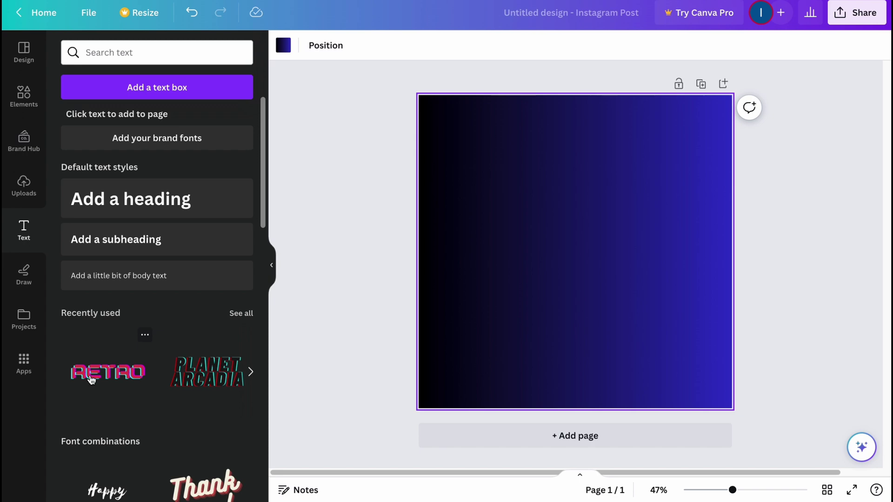
pyautogui.scroll(-10, 99, 375)
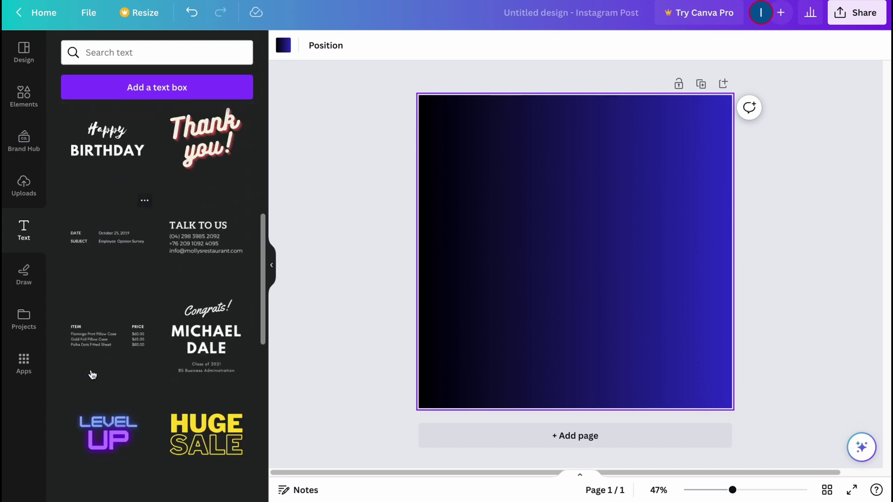
pyautogui.scroll(1, 133, 371)
pyautogui.scroll(-1, 144, 349)
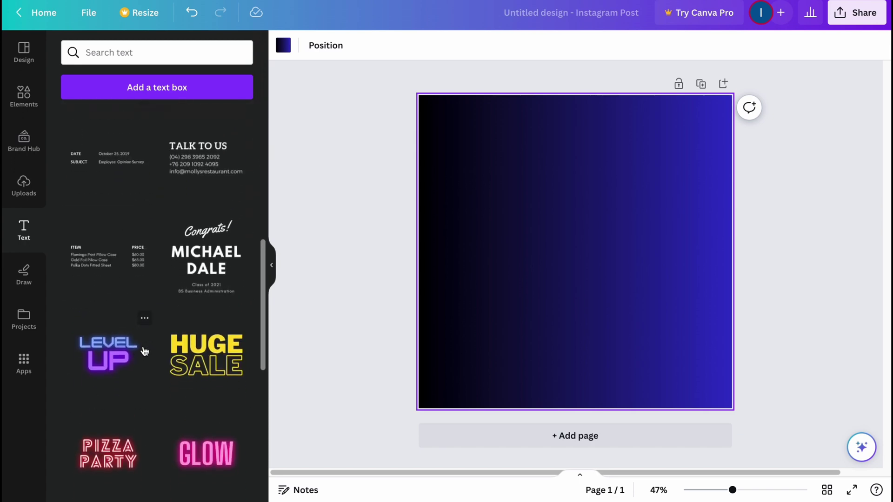
pyautogui.scroll(-6, 144, 352)
pyautogui.scroll(15, 149, 362)
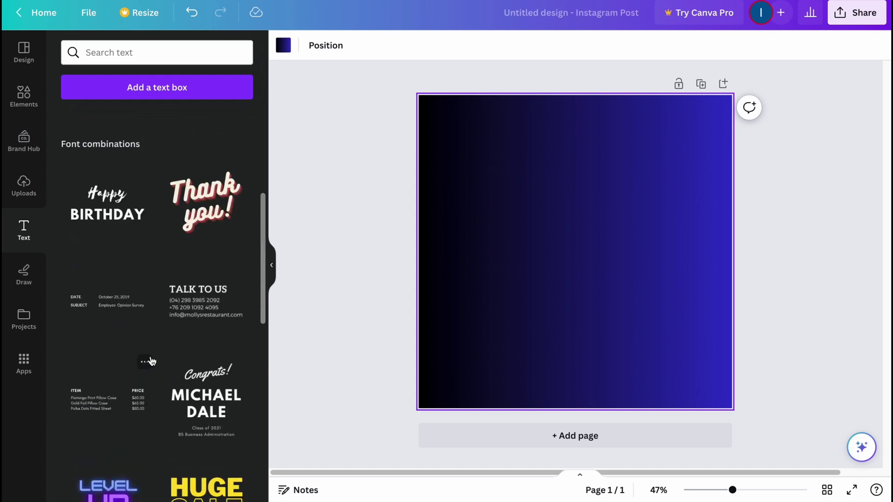
pyautogui.click(104, 210)
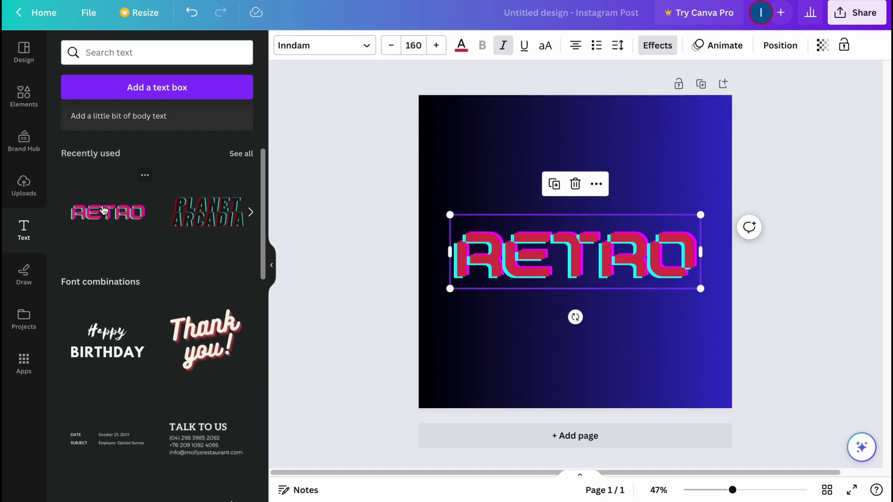
pyautogui.moveTo(100, 214); pyautogui.dragTo(555, 180)
# Step: Replace the upper RETRO text with HELPER and widen its box to about 998 px so the word fits on one line
pyautogui.doubleClick(553, 181)
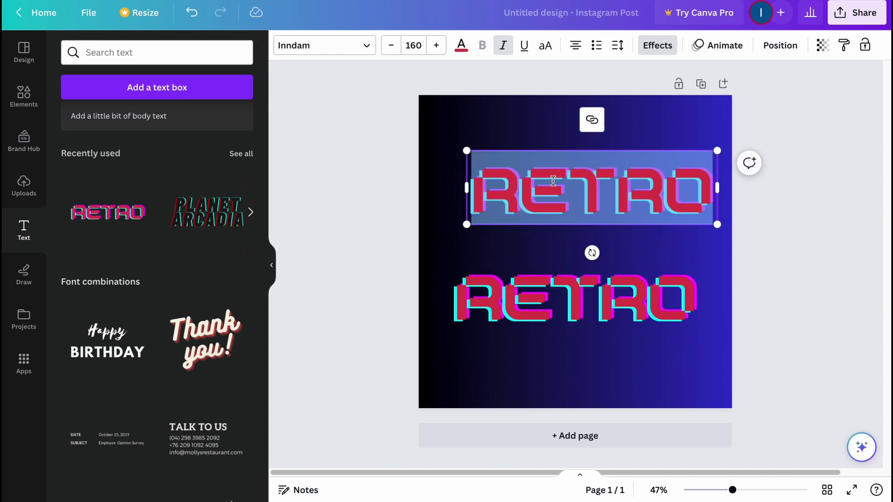
pyautogui.write('HELPER')
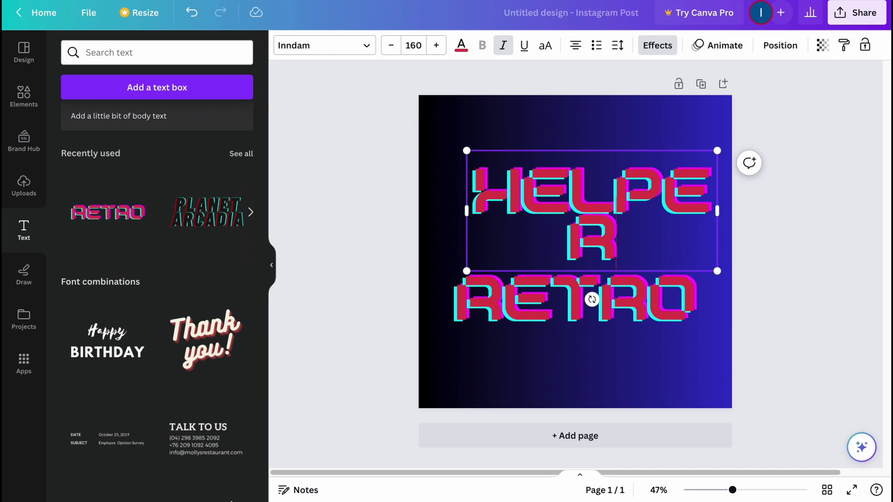
pyautogui.moveTo(721, 214); pyautogui.dragTo(757, 200)
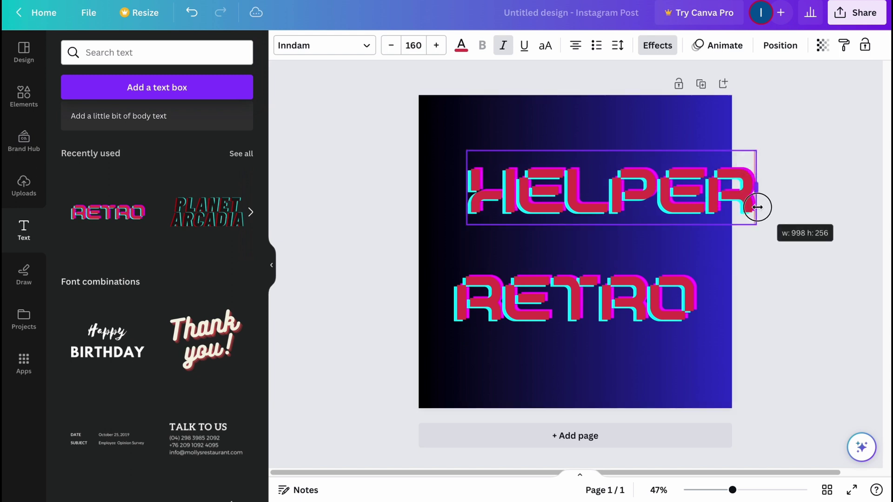
# Step: Replace the lower RETRO text with MAN
pyautogui.click(606, 302)
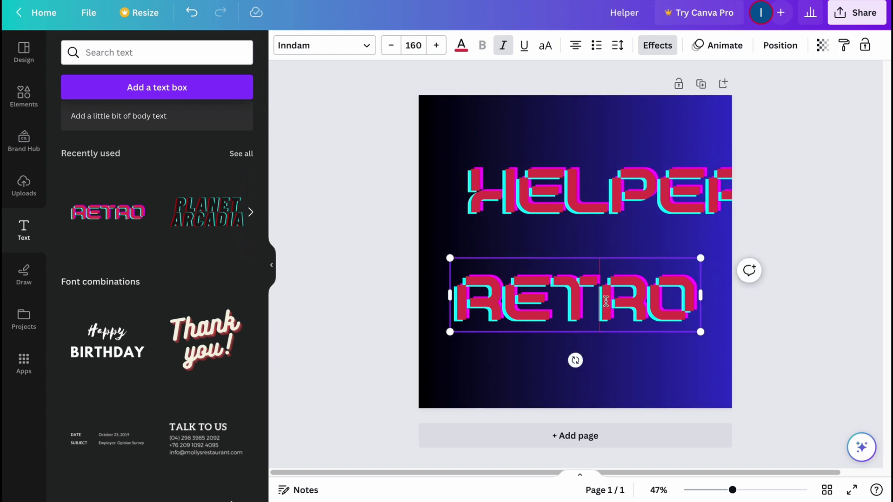
pyautogui.doubleClick(606, 301)
pyautogui.write('MAN')
# Step: Shrink HELPER and place it directly above MAN, and enlarge both texts together to span the page width around its centre
pyautogui.moveTo(728, 225); pyautogui.dragTo(612, 205)
pyautogui.moveTo(576, 182); pyautogui.dragTo(632, 246)
pyautogui.keyDown('shift'); pyautogui.click(618, 333); pyautogui.keyUp('shift')
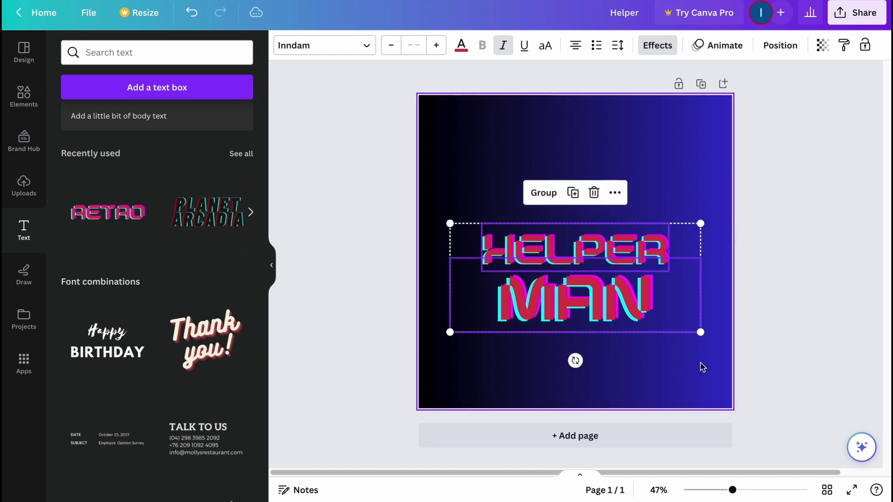
pyautogui.moveTo(700, 333); pyautogui.dragTo(758, 368)
pyautogui.moveTo(641, 325); pyautogui.dragTo(609, 283)
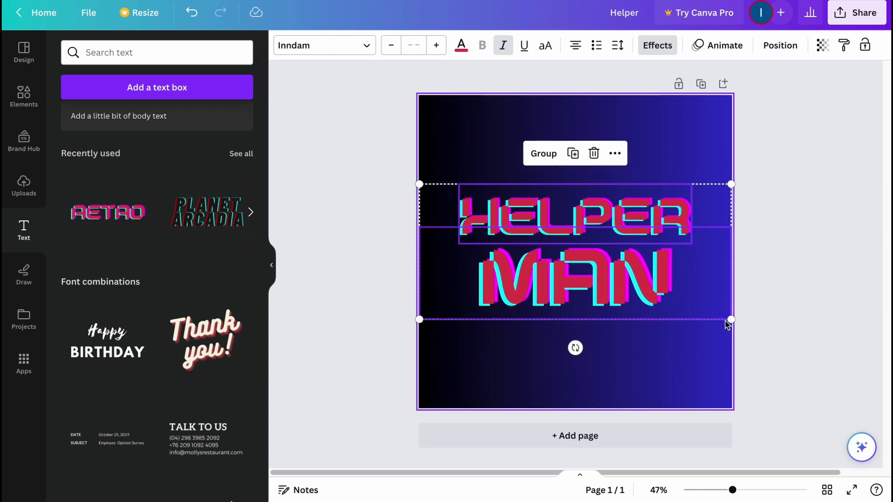
# Step: Enlarge HELPER and MAN together slightly past the page width, keep them centred, and deselect them
pyautogui.moveTo(731, 319); pyautogui.dragTo(733, 323)
pyautogui.moveTo(622, 290); pyautogui.dragTo(620, 289)
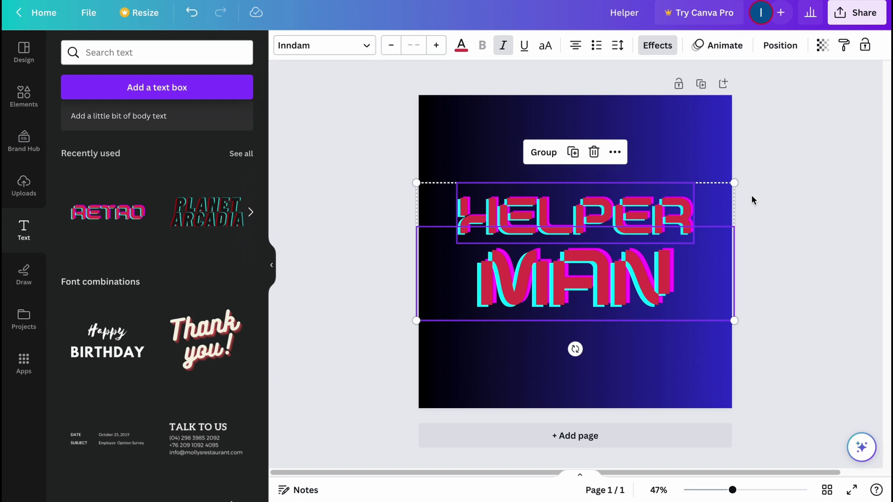
pyautogui.click(528, 107)
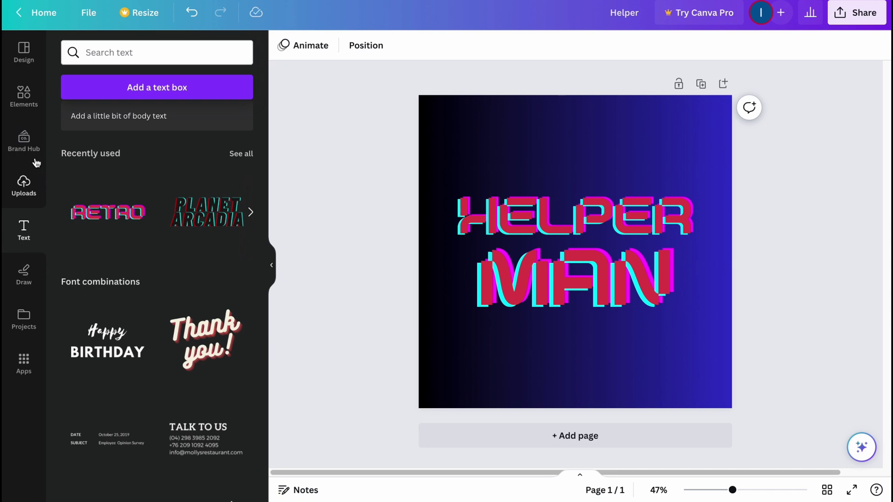
# Step: Add the recently used black-and-white person graphic, enlarge it, and place it over HELPER and MAN at the page centre
pyautogui.click(27, 105)
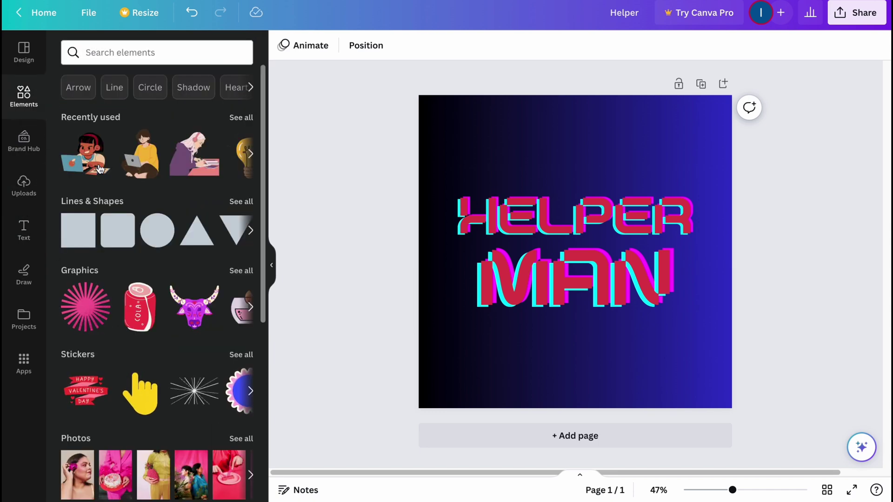
pyautogui.scroll(-6, 177, 268)
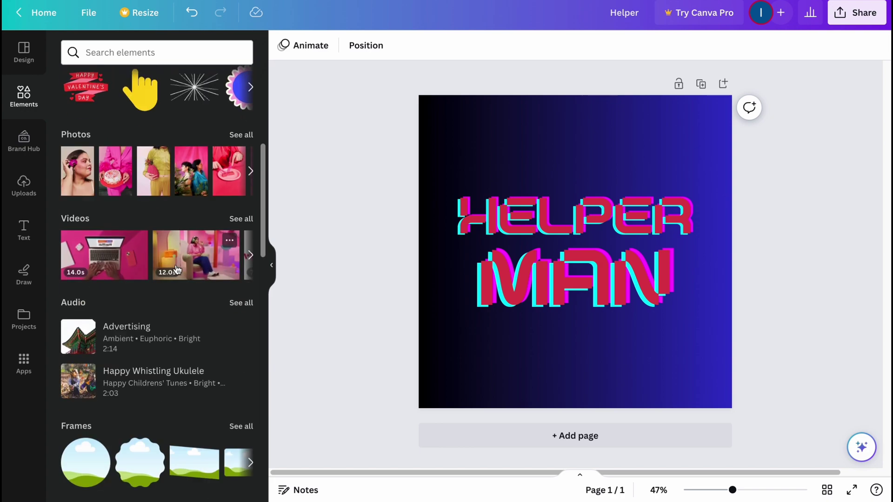
pyautogui.scroll(-10, 177, 269)
pyautogui.scroll(5, 178, 270)
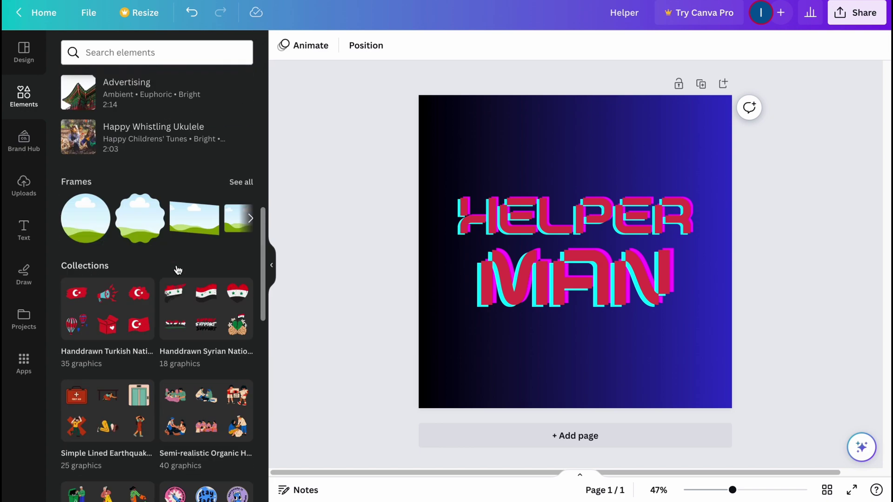
pyautogui.scroll(10, 177, 265)
pyautogui.click(251, 154)
pyautogui.click(251, 154)
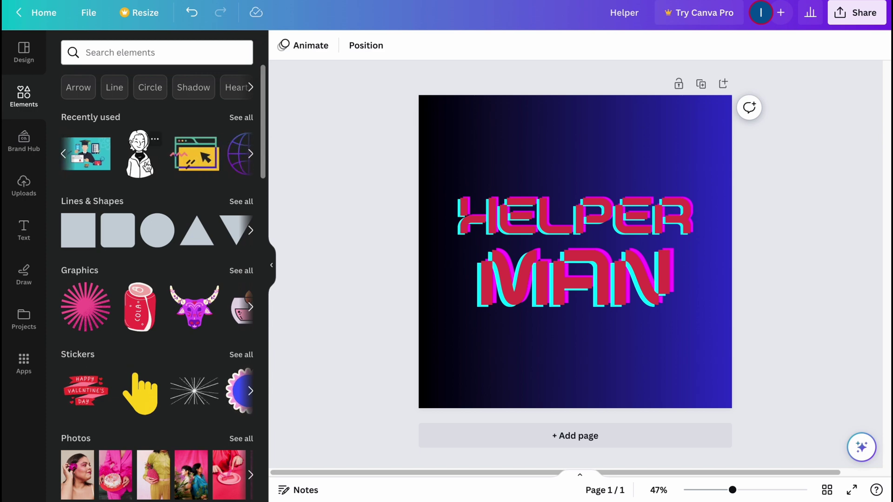
pyautogui.click(139, 153)
pyautogui.moveTo(621, 190); pyautogui.dragTo(682, 124)
pyautogui.moveTo(600, 165); pyautogui.dragTo(578, 205)
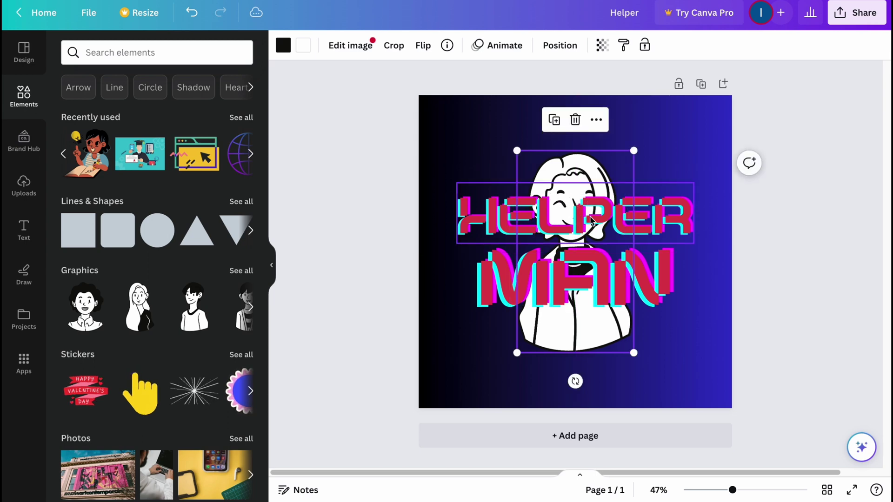
# Step: Bring the black-and-white person graphic to the front, above the HELPER and MAN texts
pyautogui.click(596, 122)
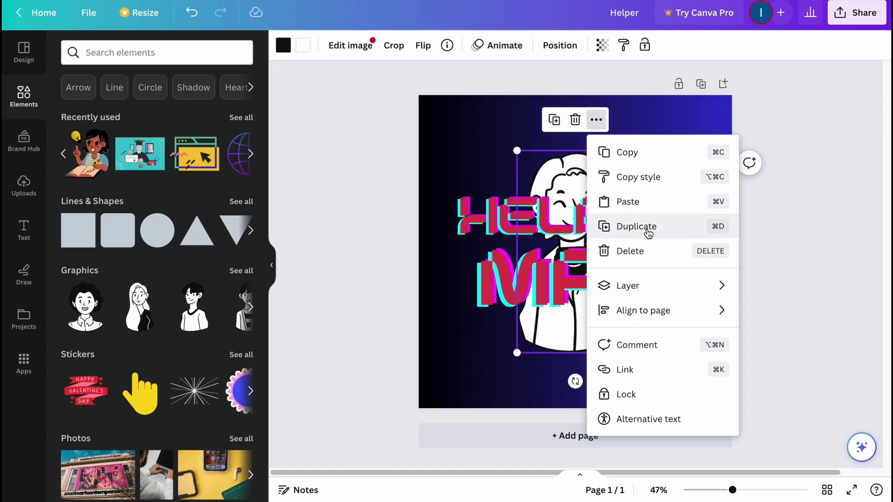
pyautogui.moveTo(668, 288)
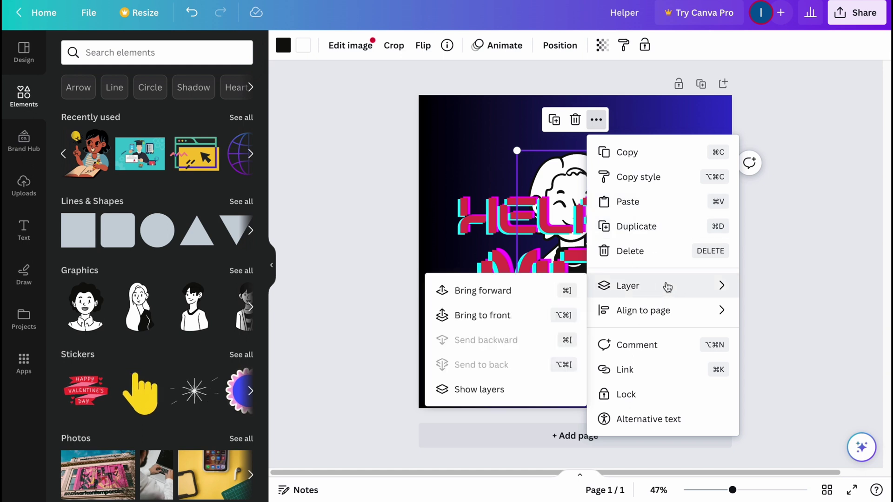
pyautogui.click(486, 320)
pyautogui.click(672, 149)
# Step: Enlarge the person graphic slightly and recentre it on the page
pyautogui.click(623, 160)
pyautogui.moveTo(633, 150); pyautogui.dragTo(651, 127)
pyautogui.moveTo(585, 195)
pyautogui.mouseDown()
pyautogui.moveTo(578, 206)
pyautogui.moveTo(578, 197)
pyautogui.mouseUp()
pyautogui.click(690, 147)
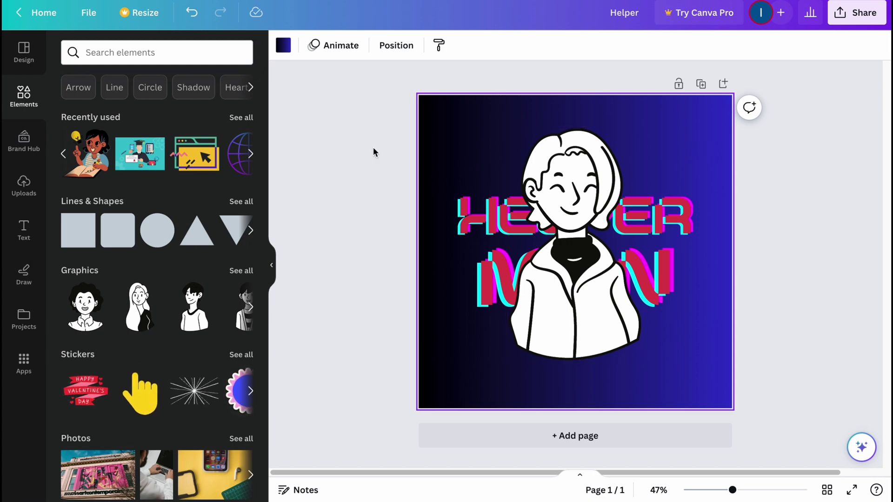
# Step: Search the elements library for study and show all matching graphics
pyautogui.click(173, 57)
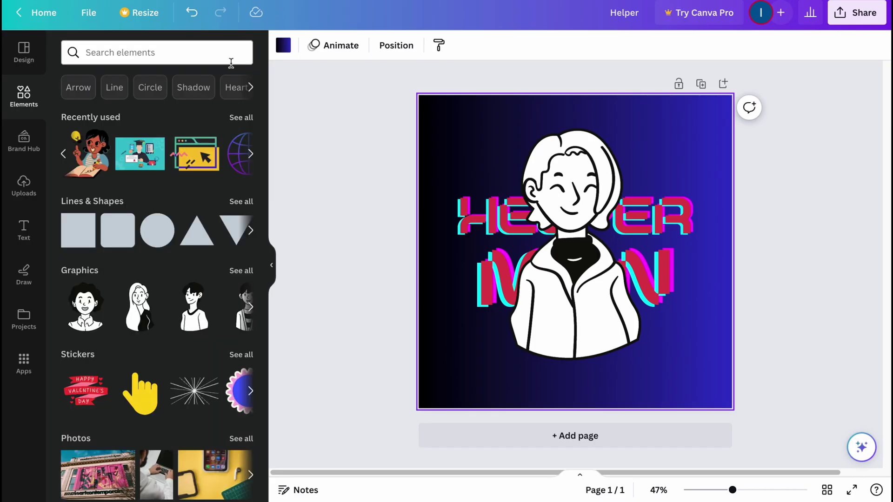
pyautogui.click(207, 59)
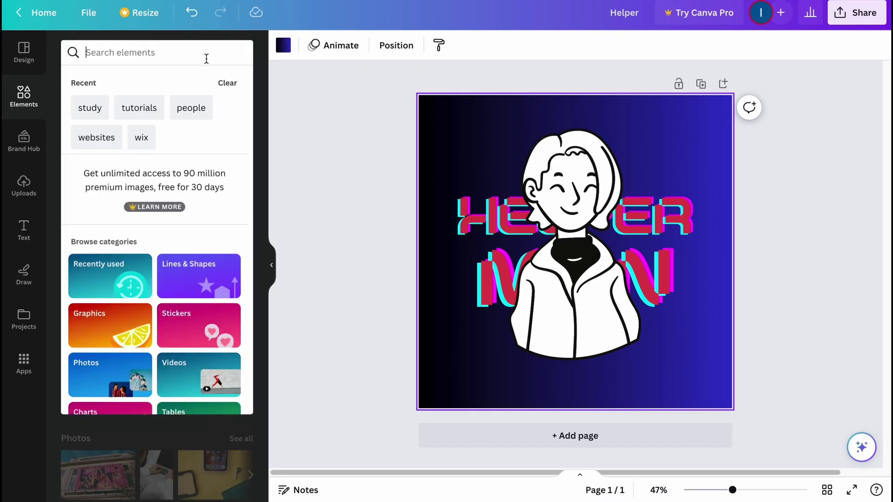
pyautogui.click(23, 104)
pyautogui.click(136, 59)
pyautogui.write('study')
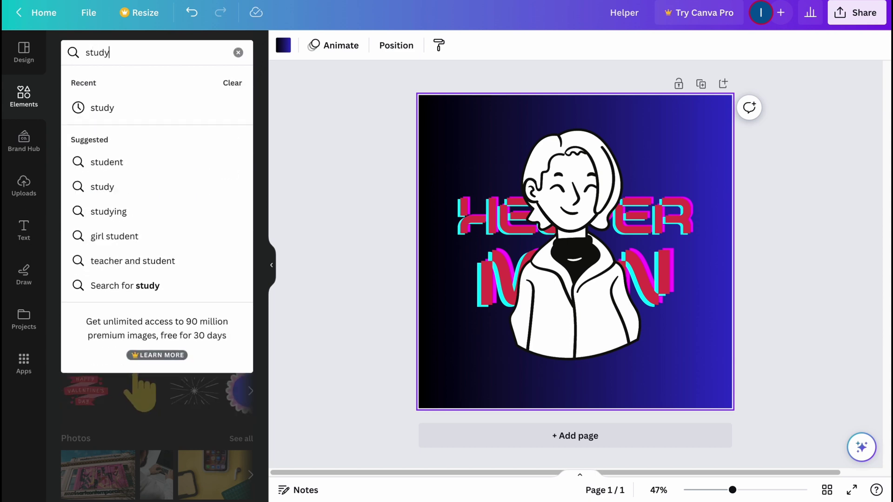
pyautogui.press('Return')
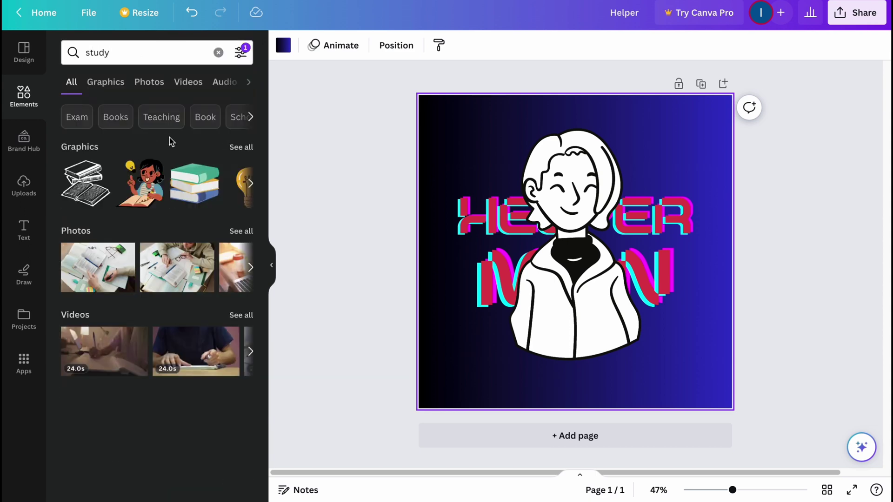
pyautogui.click(247, 148)
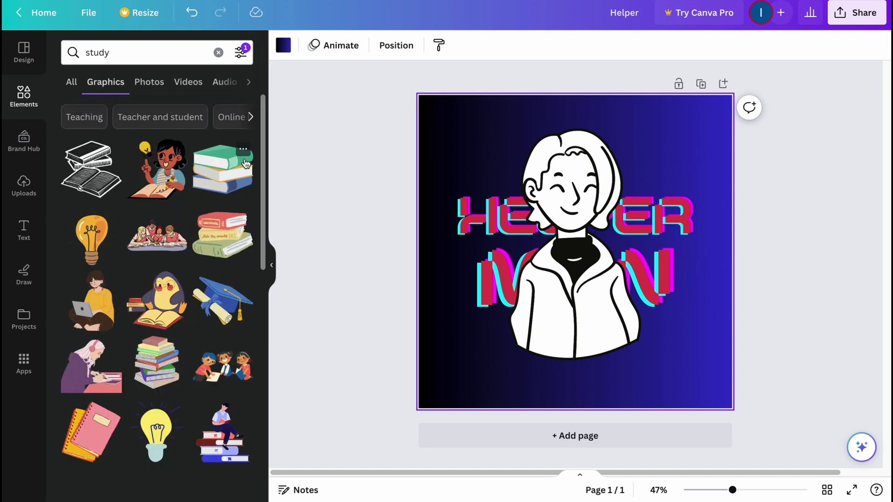
# Step: Add the teal graphic of an open book with stacked books and a pen to the page's upper-left area
pyautogui.scroll(-5, 197, 306)
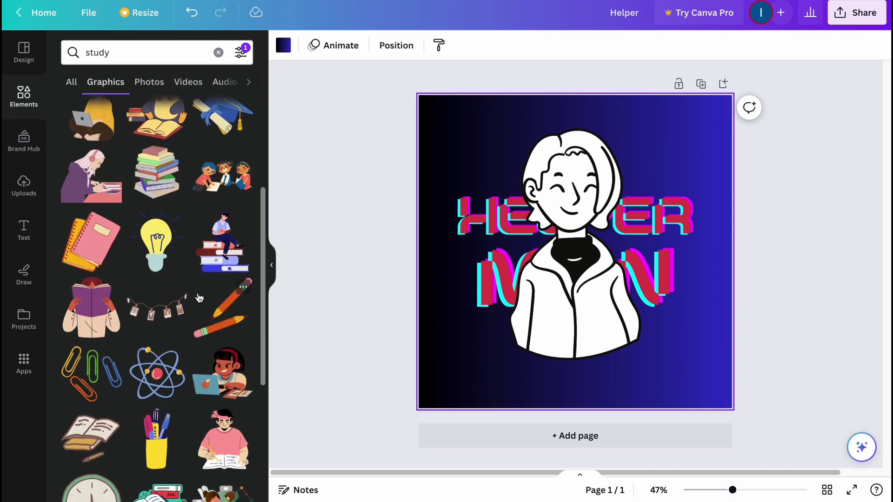
pyautogui.scroll(-4, 199, 298)
pyautogui.scroll(-1, 150, 322)
pyautogui.moveTo(156, 276); pyautogui.dragTo(472, 153)
pyautogui.scroll(-1, 158, 343)
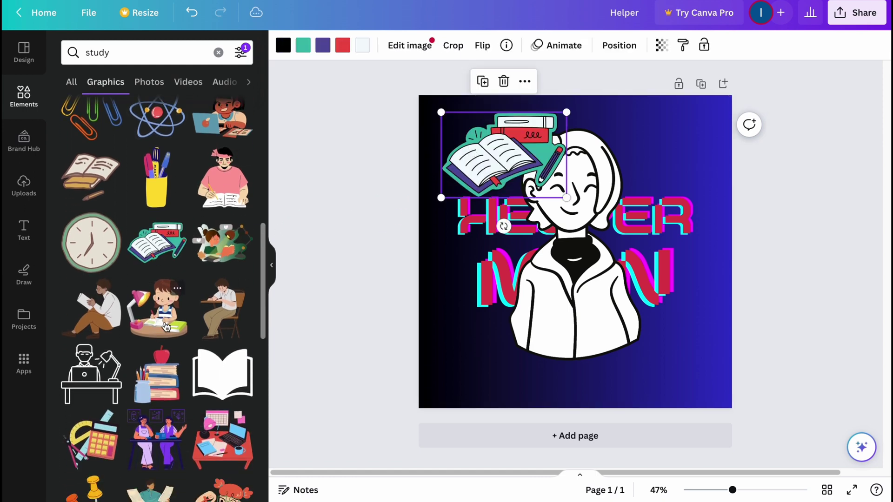
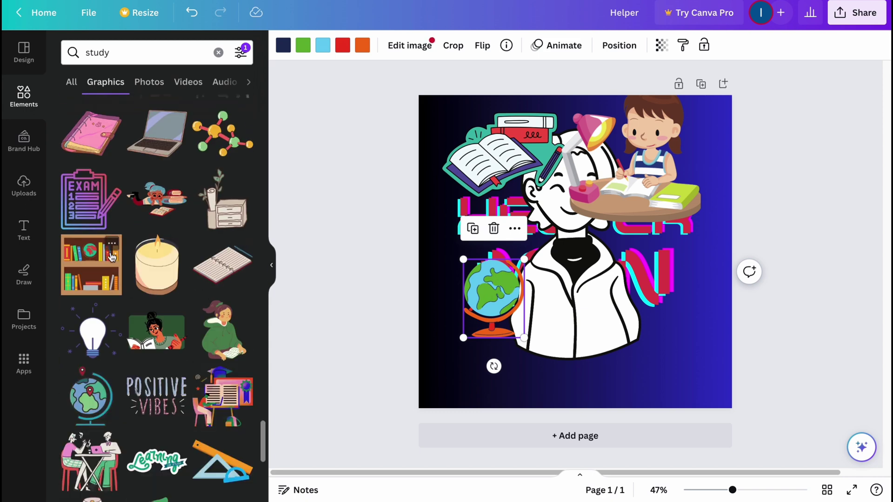
# Step: Add the graphic of the cross-legged woman with a book and shrink it to about 321 by 352 px
pyautogui.scroll(-3, 99, 273)
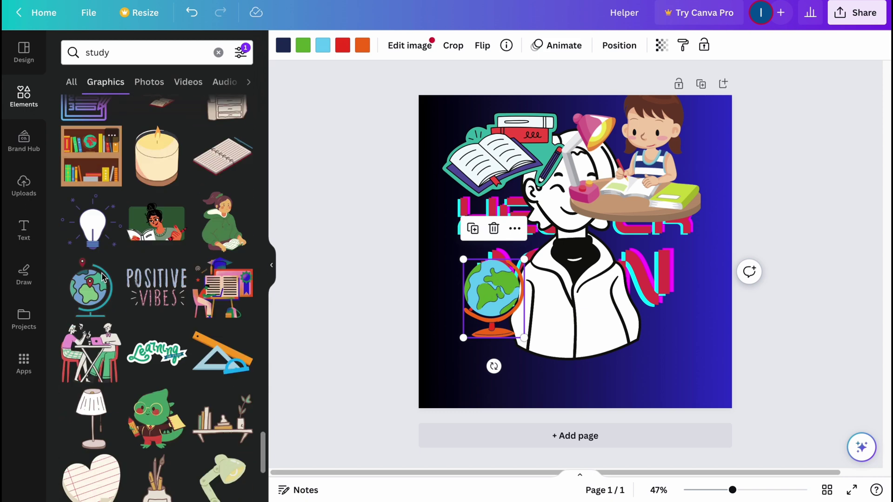
pyautogui.scroll(-6, 157, 386)
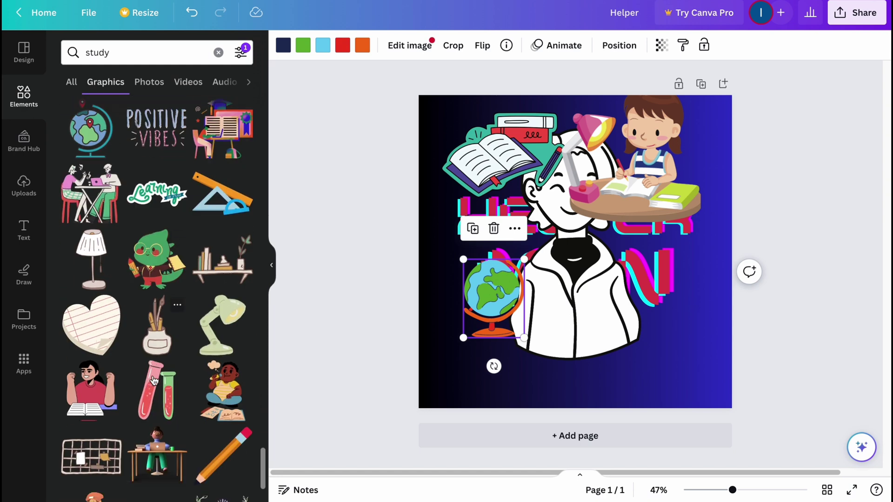
pyautogui.scroll(-7, 153, 346)
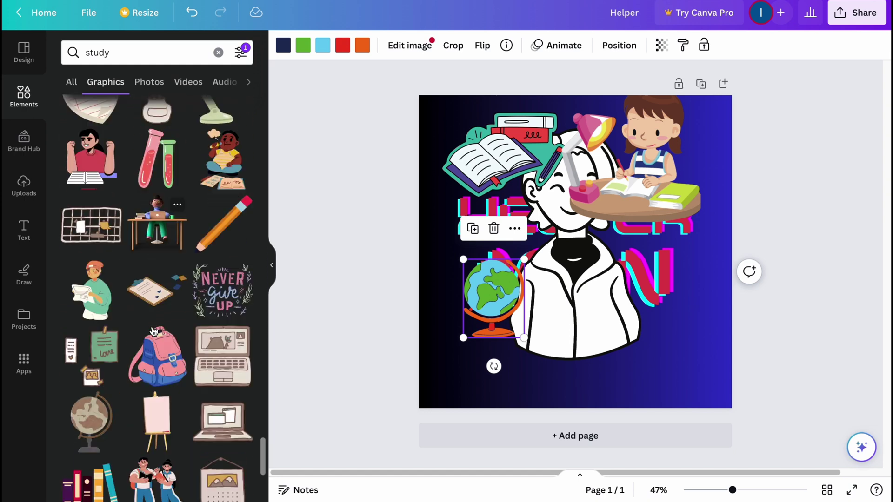
pyautogui.scroll(-2, 154, 336)
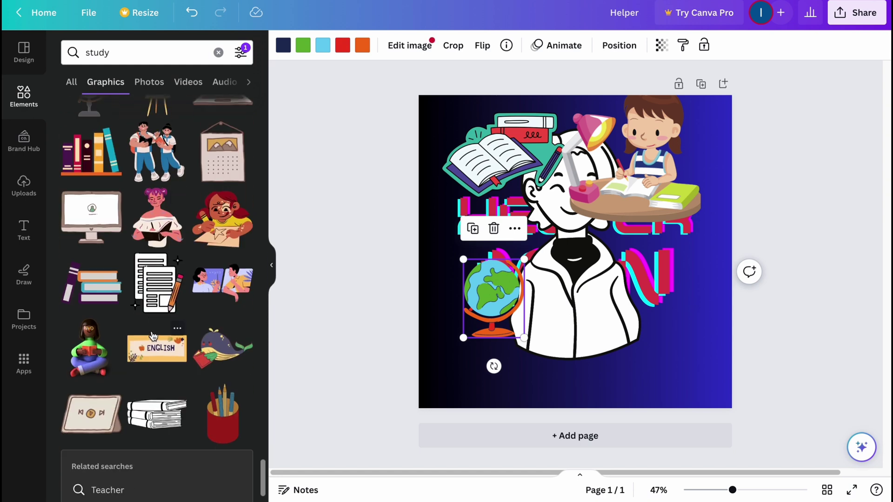
pyautogui.scroll(-7, 154, 335)
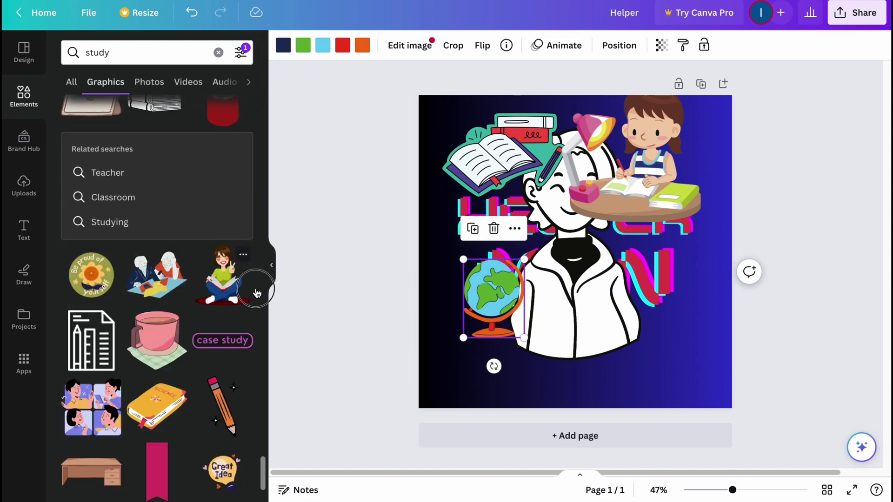
pyautogui.moveTo(256, 293); pyautogui.dragTo(551, 249)
pyautogui.moveTo(519, 207); pyautogui.dragTo(656, 356)
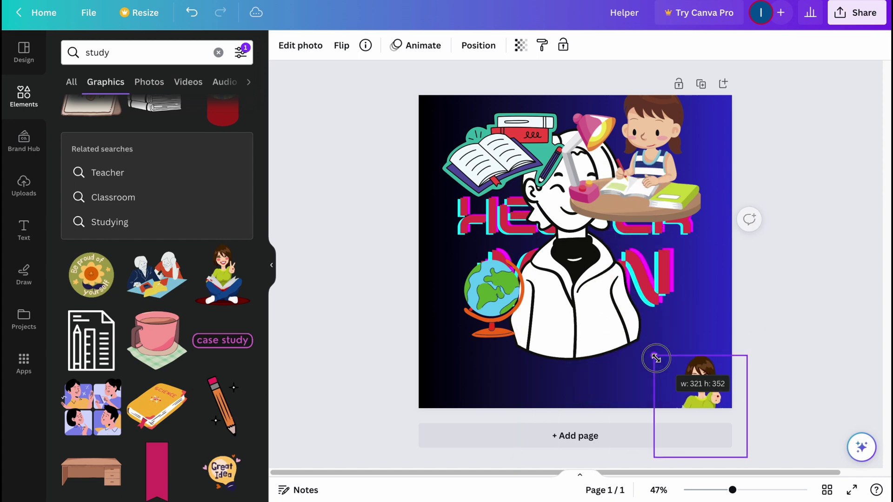
# Step: Shrink the books, desk girl, globe and reading woman together to about half size, and move the woman right of the person's head
pyautogui.moveTo(656, 425); pyautogui.dragTo(507, 286)
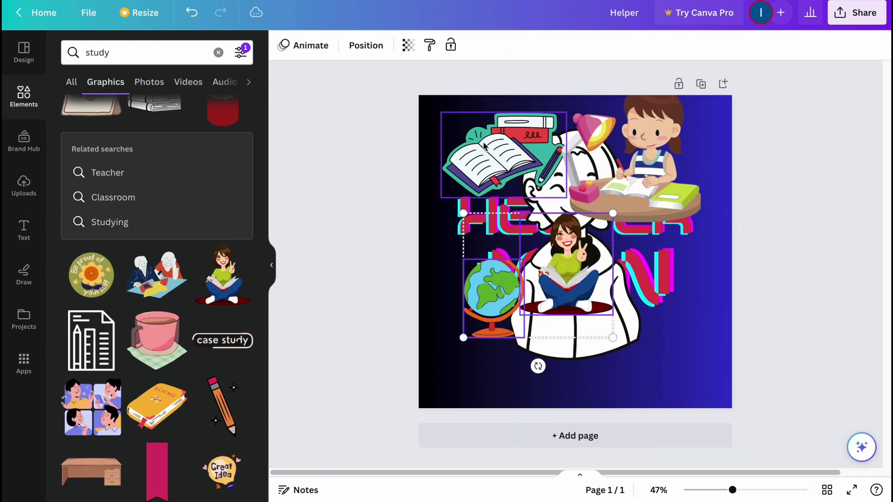
pyautogui.moveTo(440, 88); pyautogui.dragTo(576, 217)
pyautogui.click(690, 350)
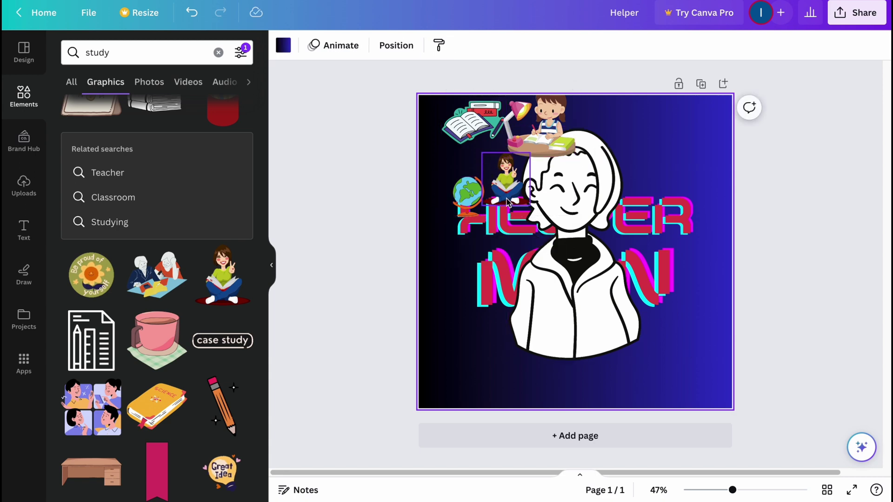
pyautogui.moveTo(507, 201); pyautogui.dragTo(653, 179)
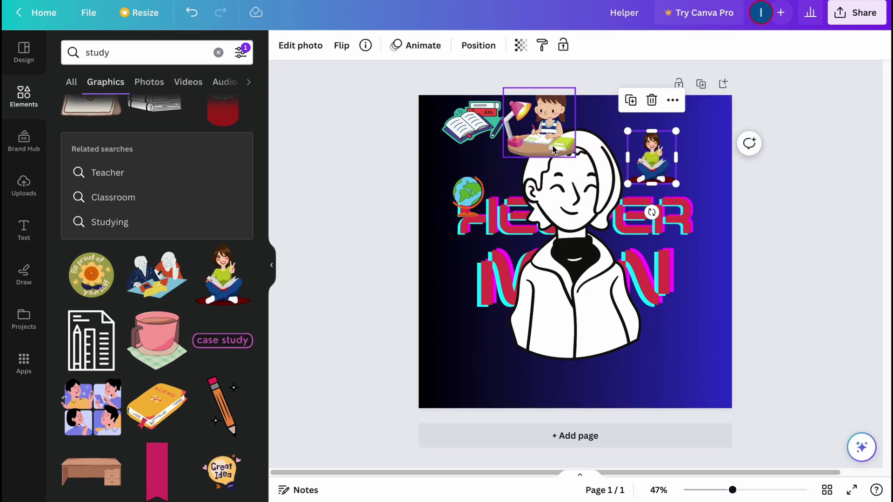
# Step: Flip the girl-at-desk graphic horizontally, make it smaller, and place it left of the person's head above HELPER
pyautogui.moveTo(550, 146); pyautogui.dragTo(571, 181)
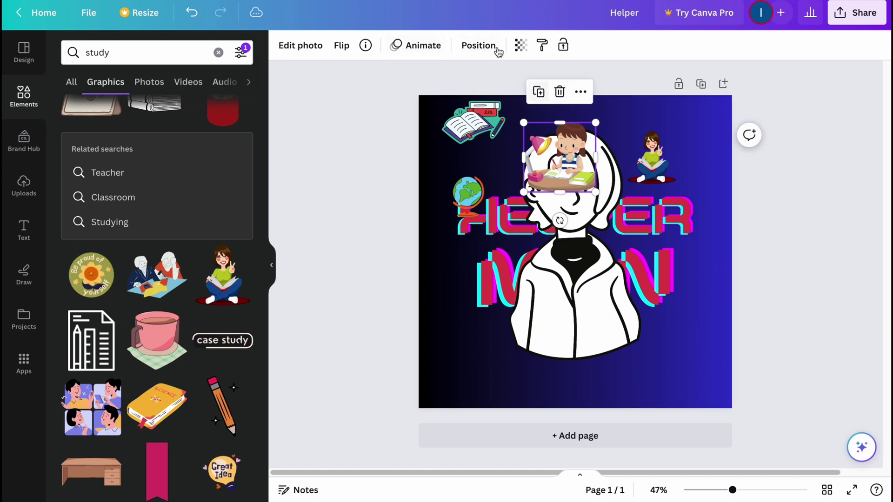
pyautogui.moveTo(576, 142); pyautogui.dragTo(486, 369)
pyautogui.click(341, 46)
pyautogui.click(376, 78)
pyautogui.moveTo(521, 395); pyautogui.dragTo(493, 159)
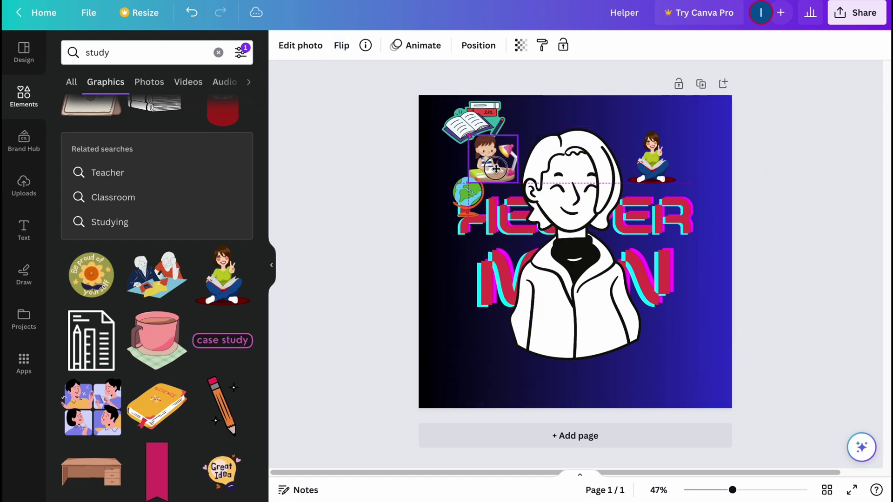
# Step: Move the globe to the page's lower left and the books to its lower right, and even out the two figures above HELPER
pyautogui.moveTo(470, 191); pyautogui.dragTo(480, 345)
pyautogui.moveTo(474, 120); pyautogui.dragTo(668, 377)
pyautogui.click(648, 173)
pyautogui.moveTo(648, 173); pyautogui.dragTo(644, 174)
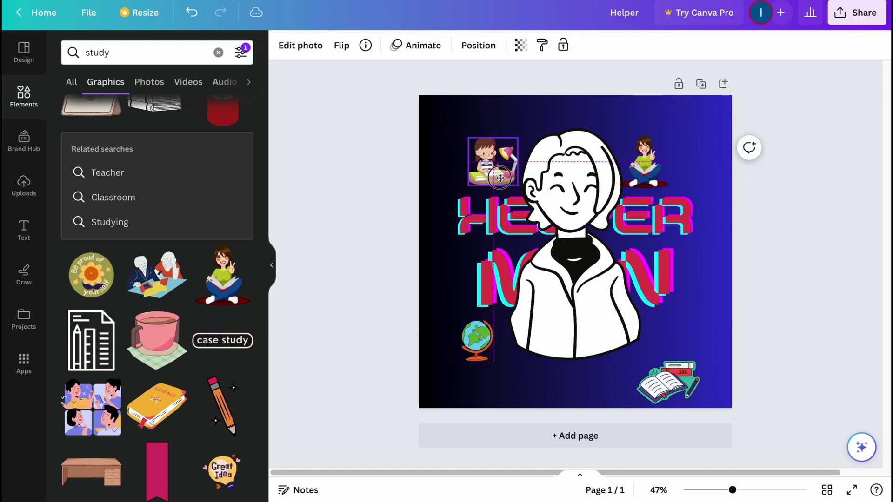
pyautogui.click(492, 164)
# Step: Place the globe right of the person's body and the books left of it, below MAN with their lower edges aligned
pyautogui.moveTo(491, 346); pyautogui.dragTo(662, 335)
pyautogui.click(673, 381)
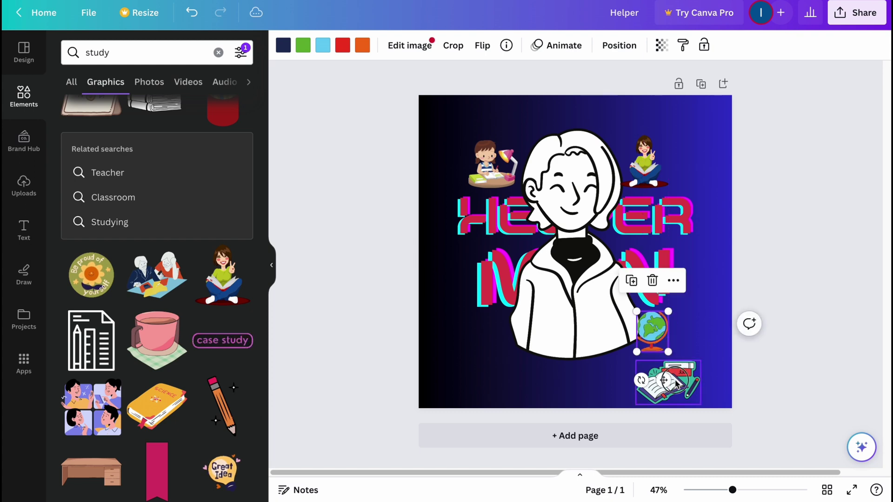
pyautogui.moveTo(673, 382); pyautogui.dragTo(506, 330)
pyautogui.click(621, 394)
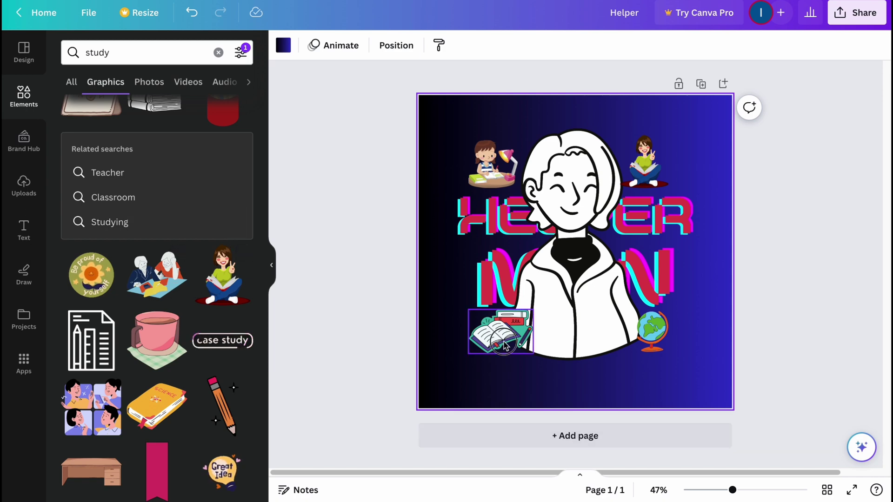
pyautogui.click(488, 333)
pyautogui.click(655, 343)
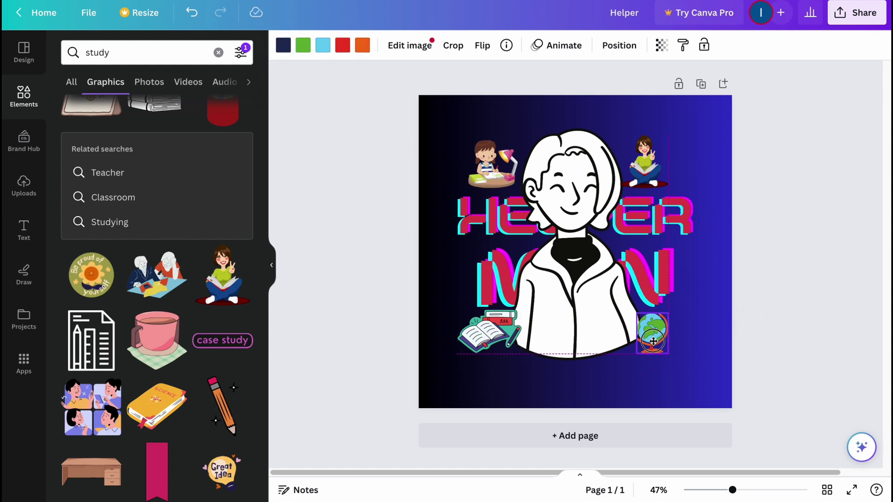
# Step: Search the graphics library for subscribe
pyautogui.doubleClick(140, 51)
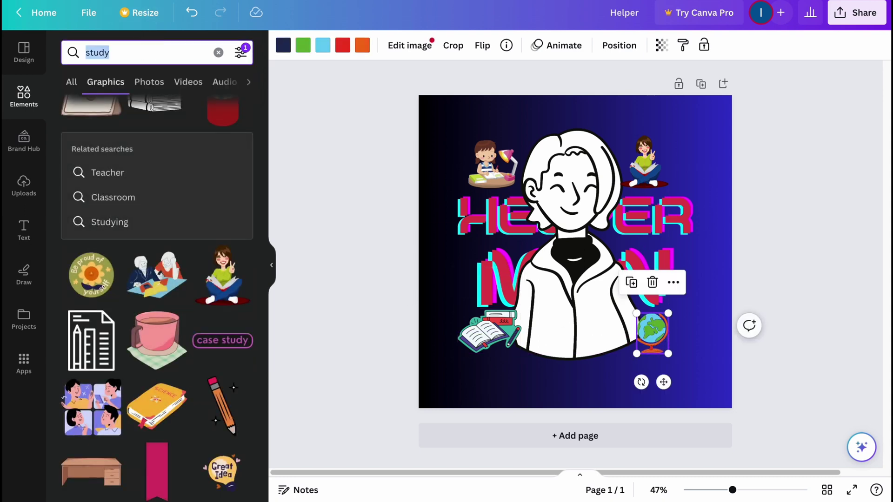
pyautogui.write('subscribe')
pyautogui.press('Return')
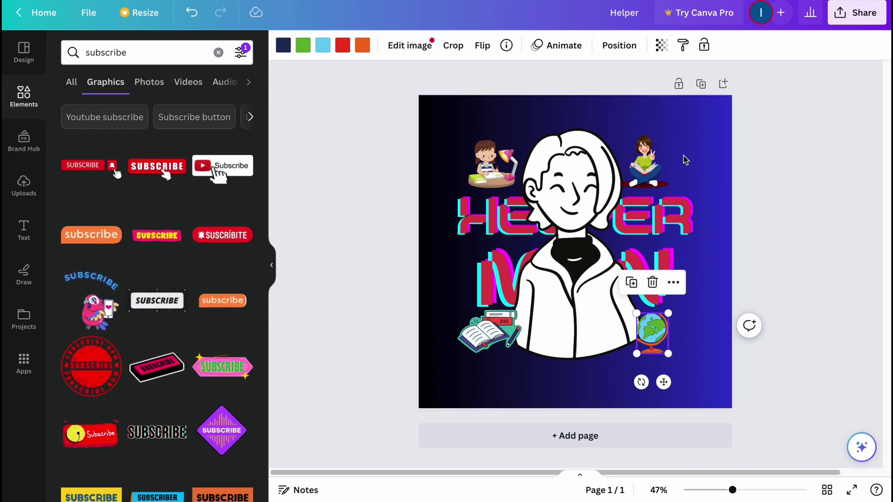
# Step: Download the profile picture design as a PNG at 1,080 × 1,080 px
pyautogui.click(863, 15)
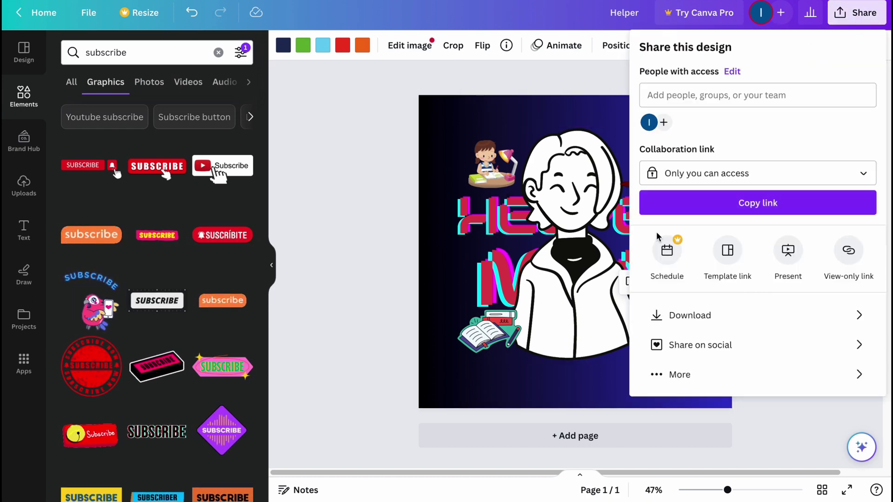
pyautogui.click(709, 315)
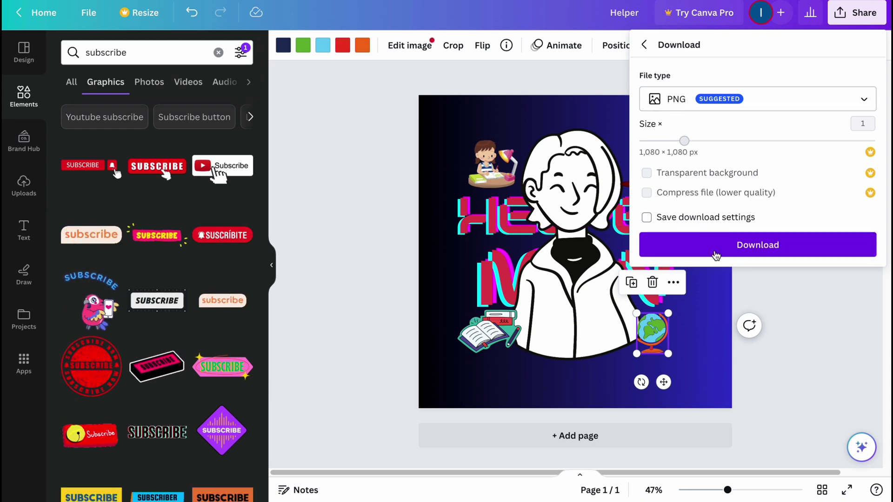
pyautogui.click(757, 244)
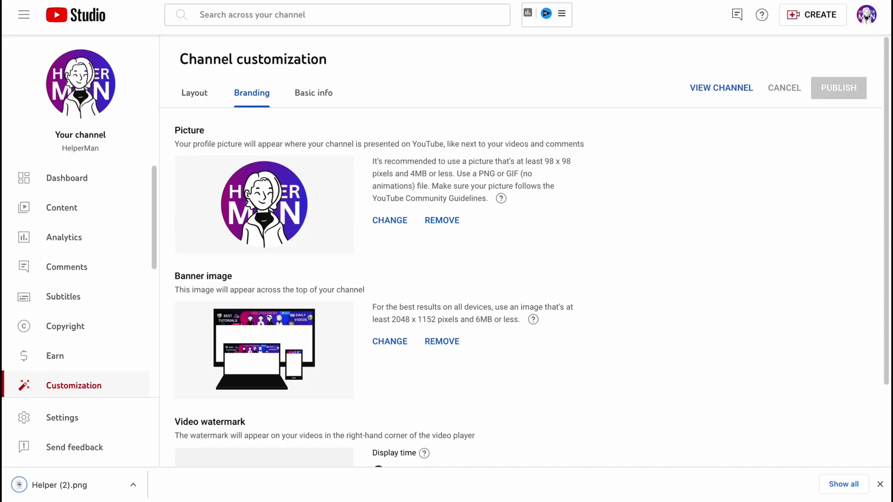
# Step: Switch to YouTube Studio, set Helper (2).png as the channel picture and crop it to a smaller circle around the artwork
pyautogui.click(387, 221)
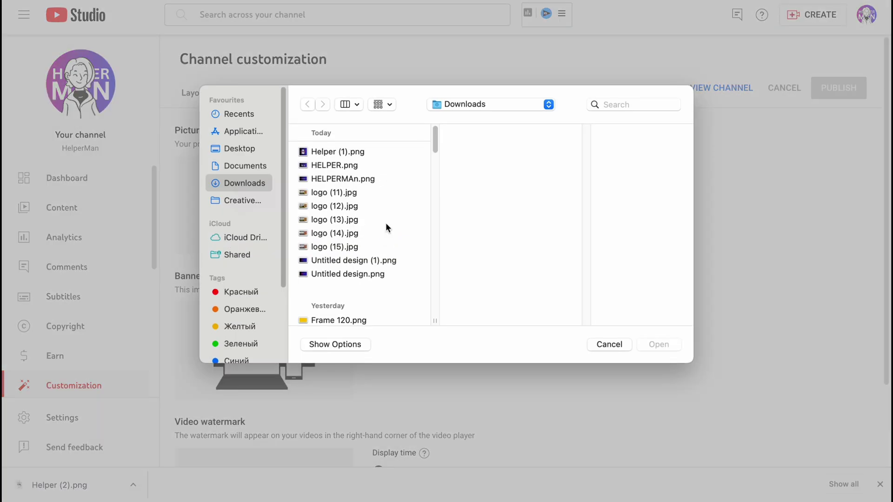
pyautogui.click(372, 168)
pyautogui.click(659, 344)
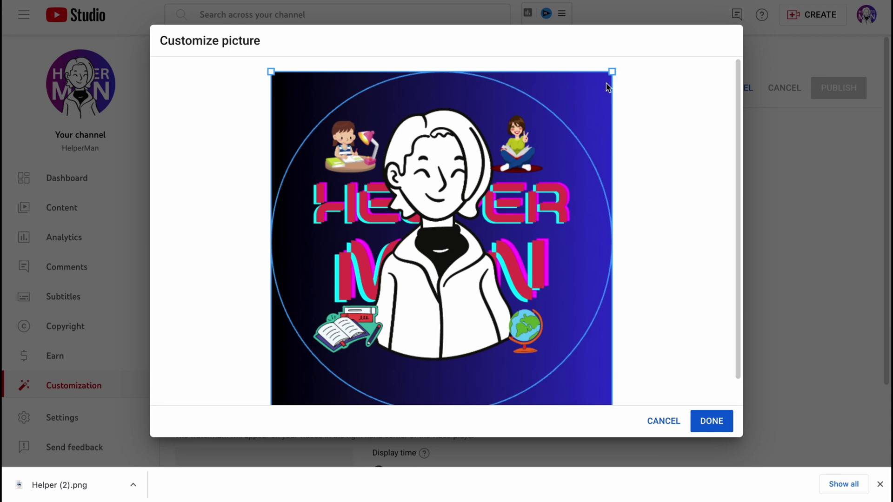
pyautogui.scroll(-2, 624, 377)
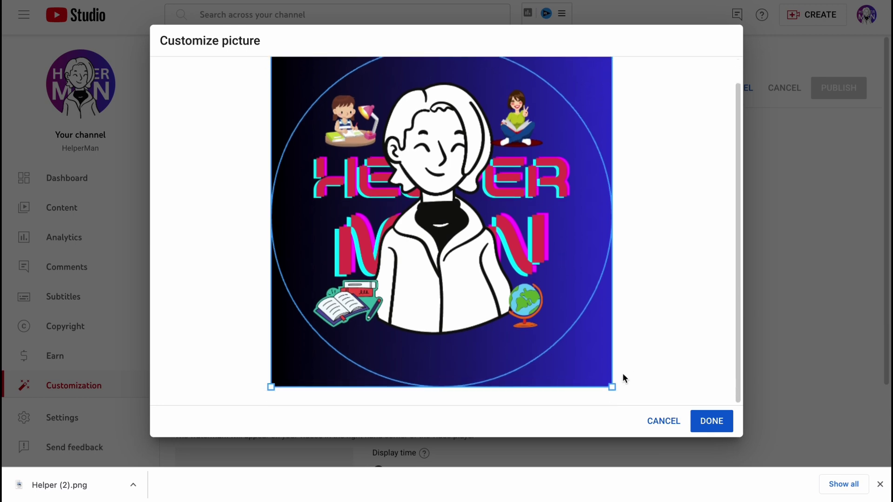
pyautogui.moveTo(613, 386); pyautogui.dragTo(559, 334)
pyautogui.moveTo(451, 290); pyautogui.dragTo(470, 300)
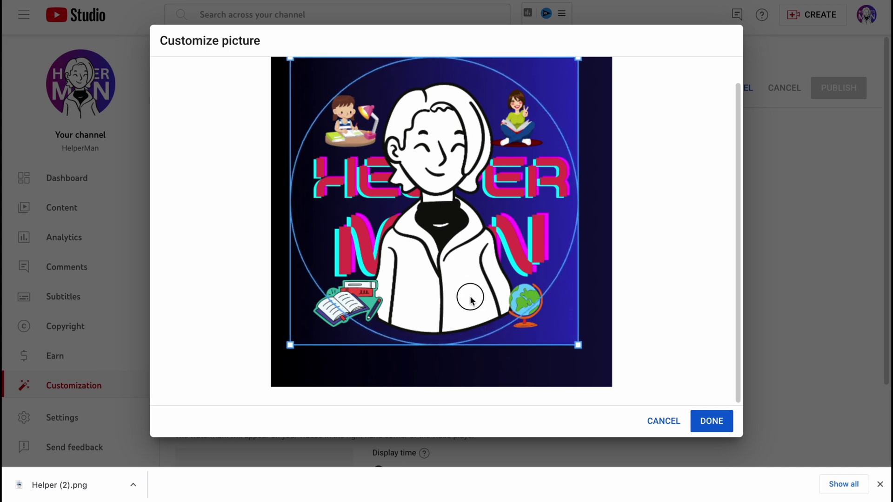
pyautogui.click(713, 422)
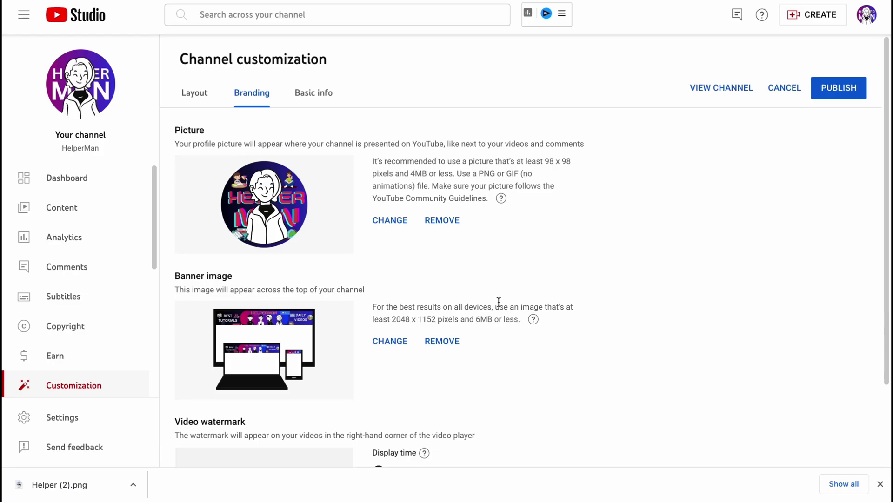
# Step: Select Helper (2).png again as the channel picture and crop it closely around the person, text and surrounding graphics
pyautogui.click(390, 222)
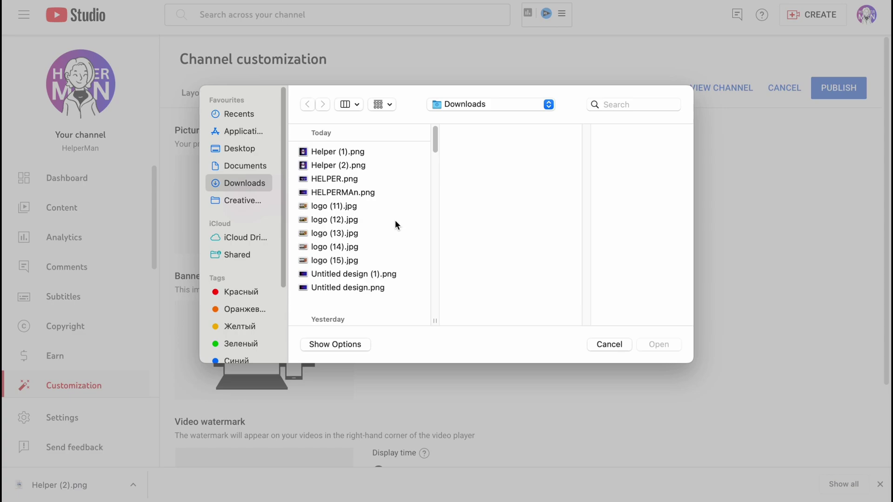
pyautogui.click(335, 165)
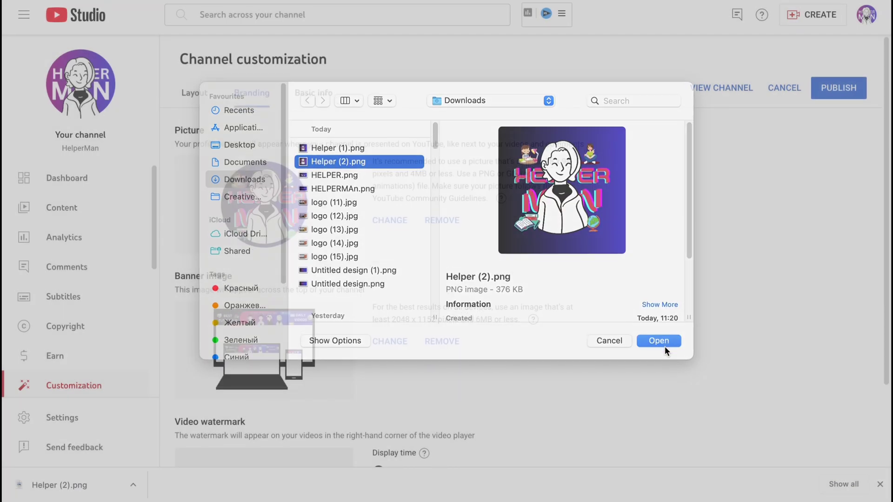
pyautogui.click(665, 346)
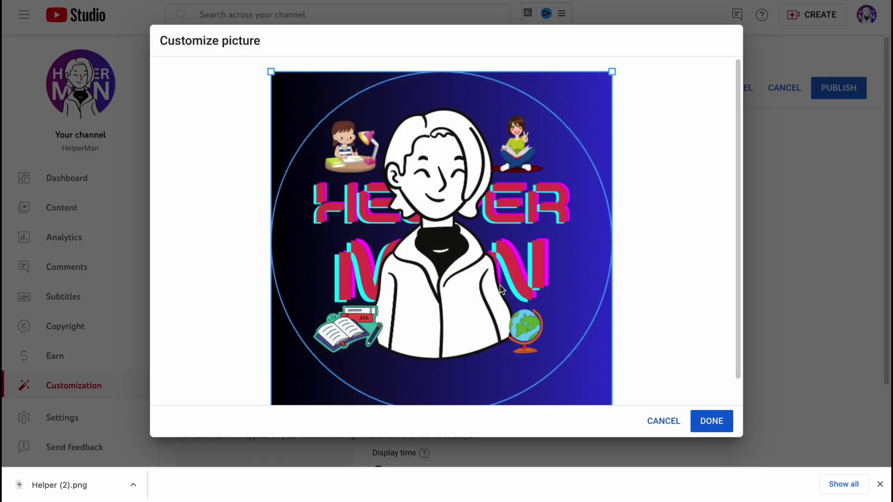
pyautogui.scroll(-1, 516, 281)
pyautogui.moveTo(608, 390); pyautogui.dragTo(529, 289)
pyautogui.moveTo(438, 250); pyautogui.dragTo(474, 264)
pyautogui.moveTo(577, 333); pyautogui.dragTo(584, 349)
pyautogui.moveTo(512, 298); pyautogui.dragTo(505, 293)
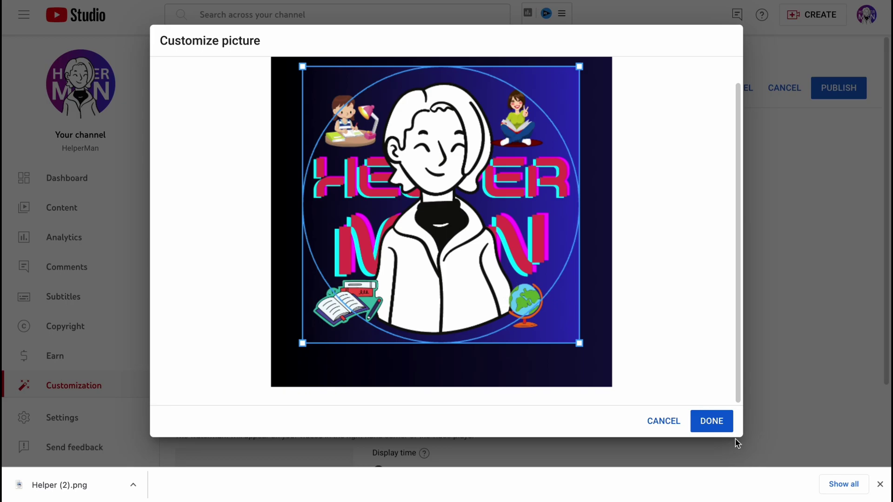
# Step: Apply and publish the cropped channel picture, and open the channel page to view it
pyautogui.click(712, 421)
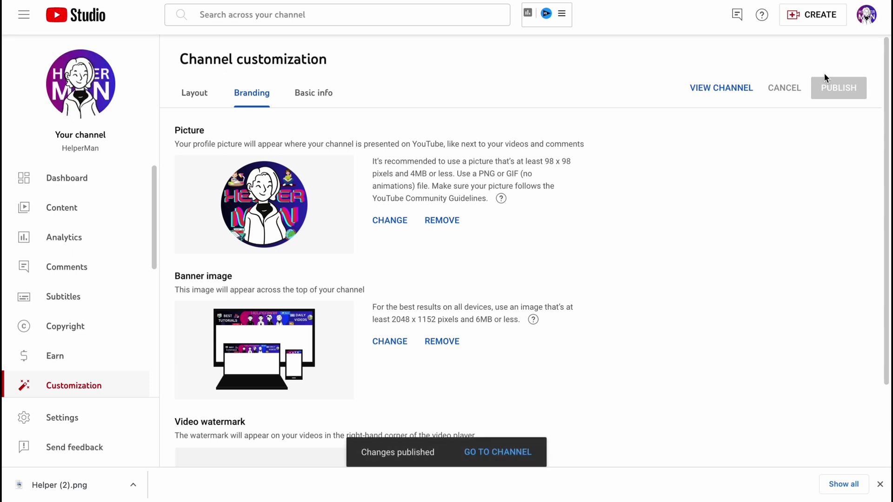
pyautogui.click(724, 89)
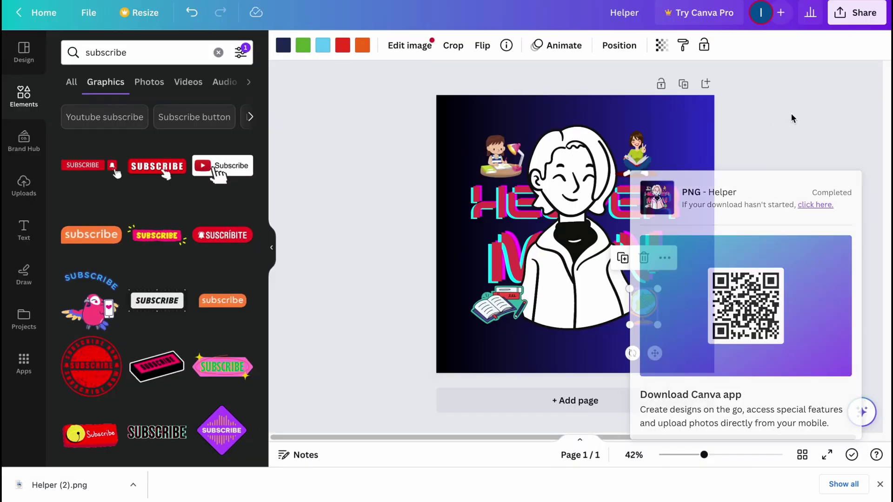
# Step: Return to Canva's home page and look through the suggested formats and recent designs
pyautogui.click(34, 18)
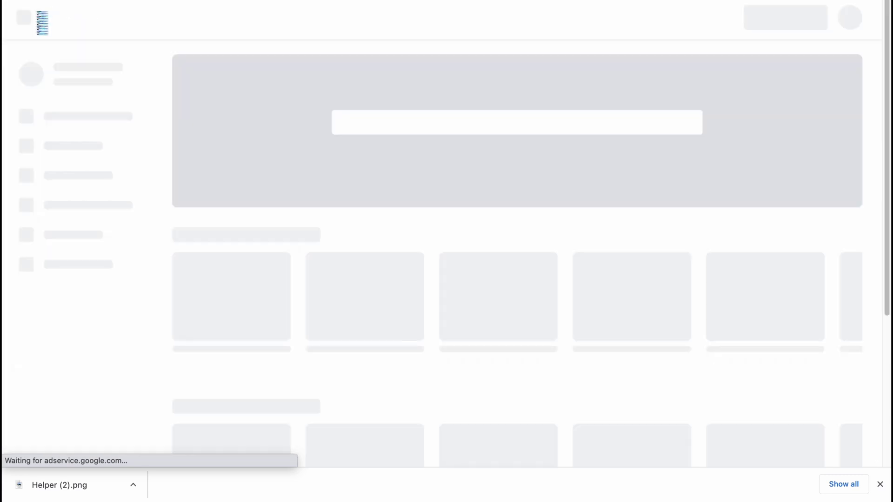
pyautogui.scroll(-5, 214, 238)
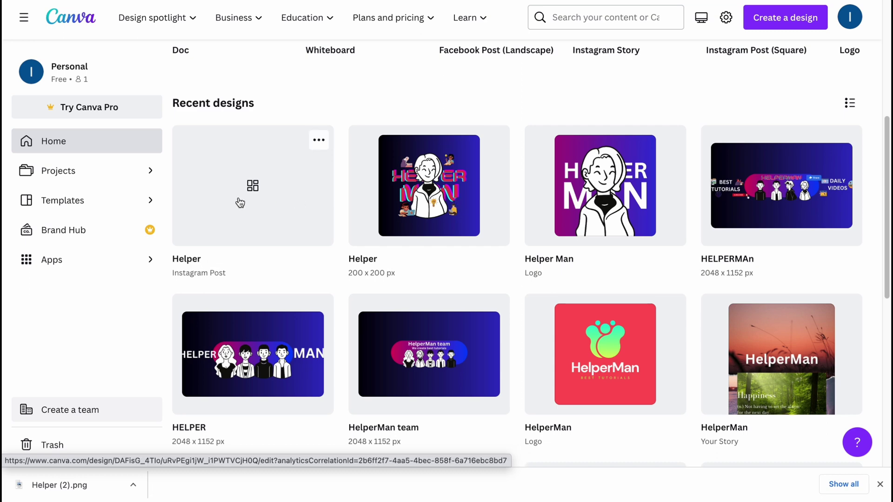
pyautogui.click(70, 17)
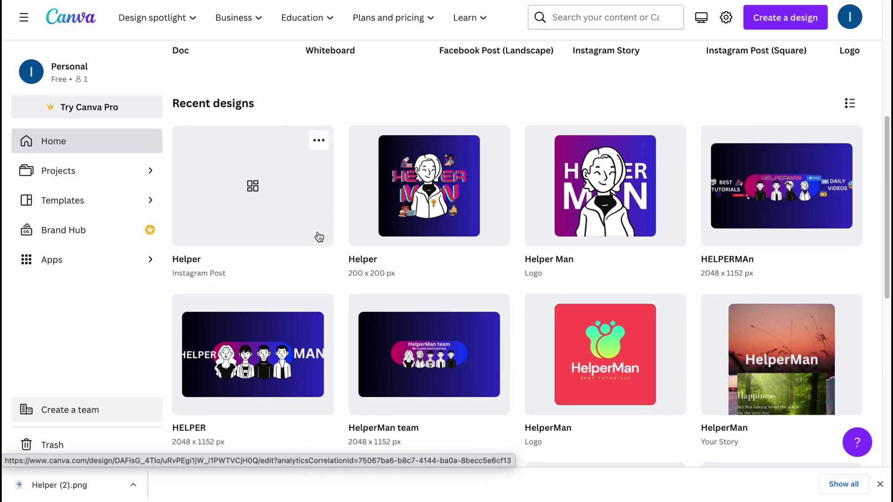
pyautogui.scroll(1, 319, 237)
pyautogui.scroll(3, 311, 238)
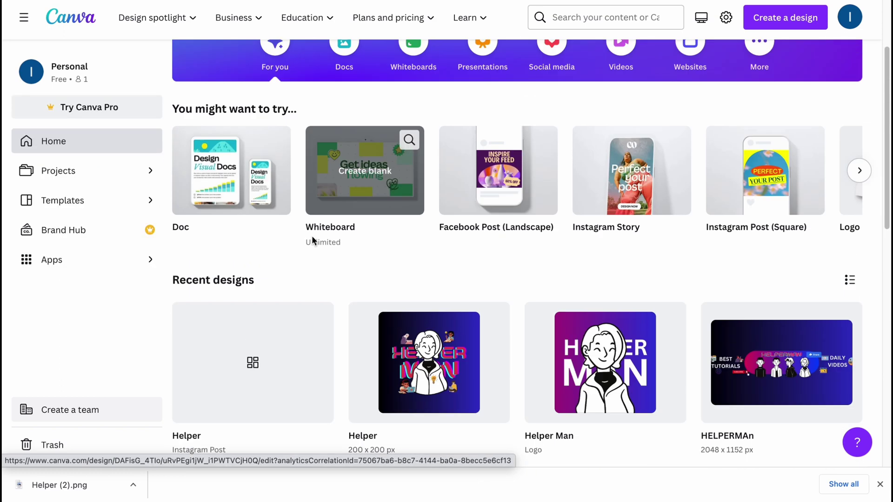
pyautogui.scroll(-3, 311, 235)
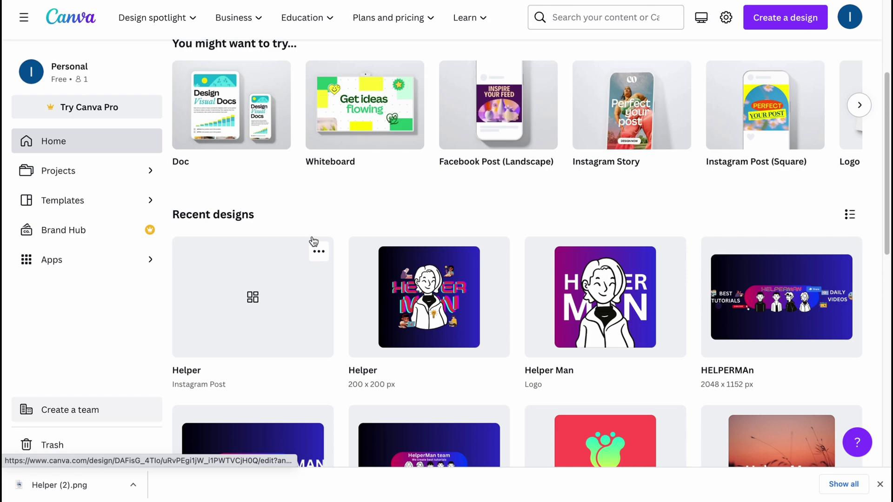
pyautogui.scroll(-1, 313, 241)
pyautogui.scroll(-10, 314, 240)
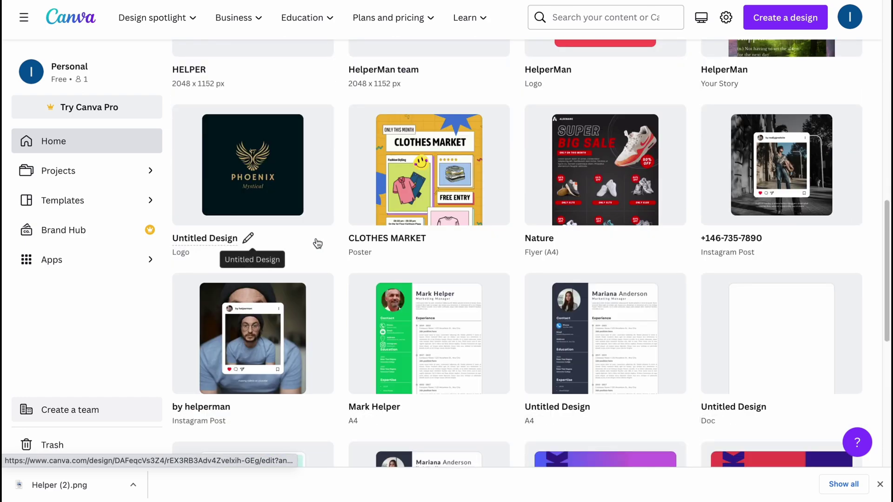
pyautogui.scroll(13, 316, 240)
pyautogui.scroll(-3, 316, 240)
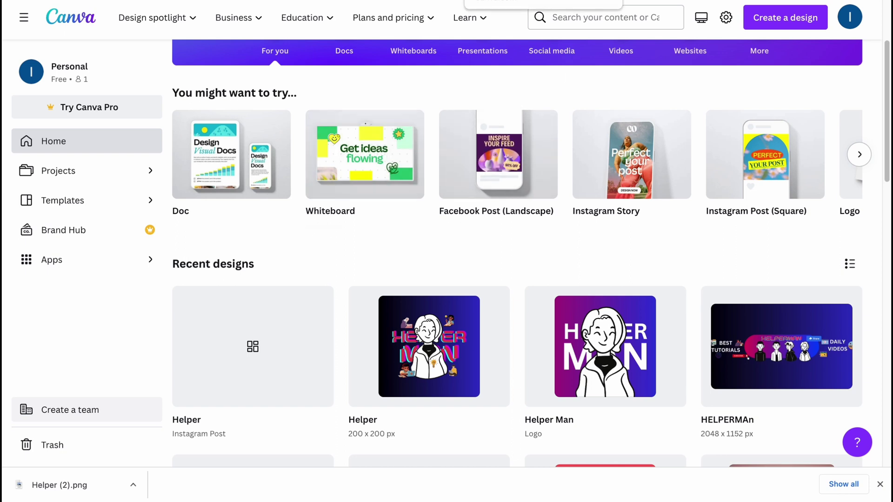
pyautogui.click(785, 17)
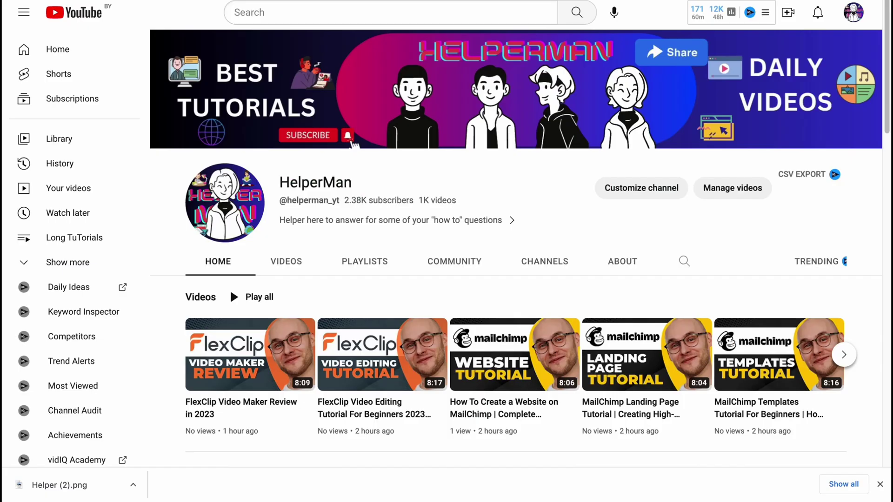